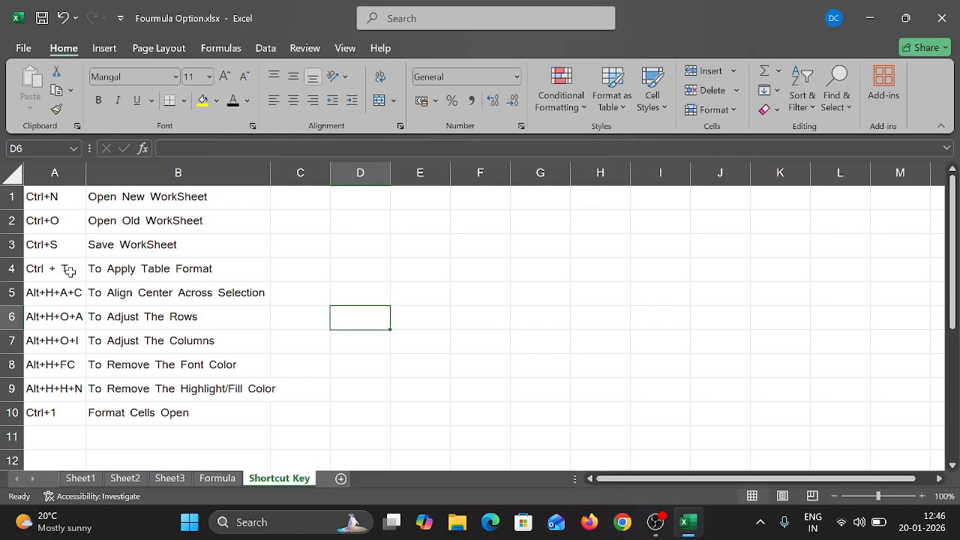
# Autofit the height of the shortened row 7 in the marks table on Sheet2
pyautogui.click(138, 483)
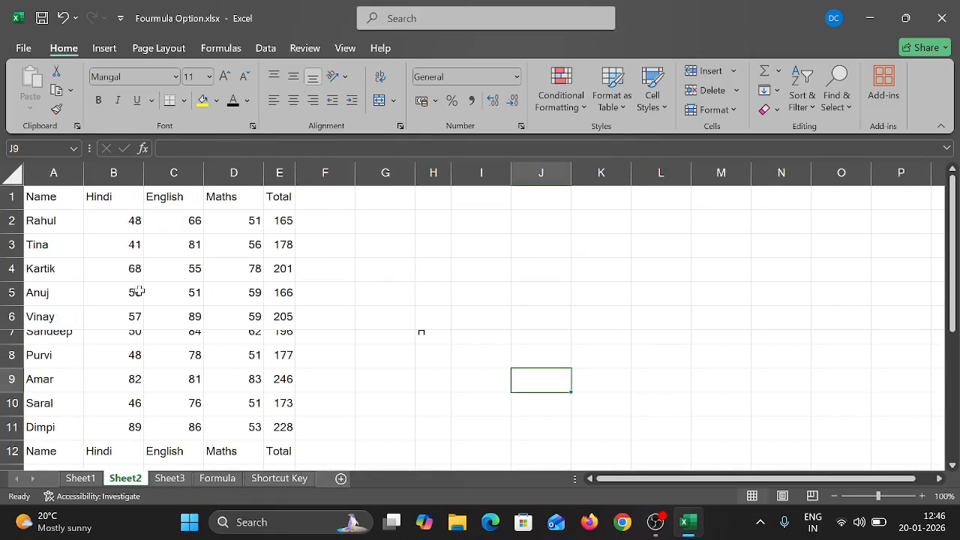
pyautogui.moveTo(46, 197); pyautogui.dragTo(92, 192)
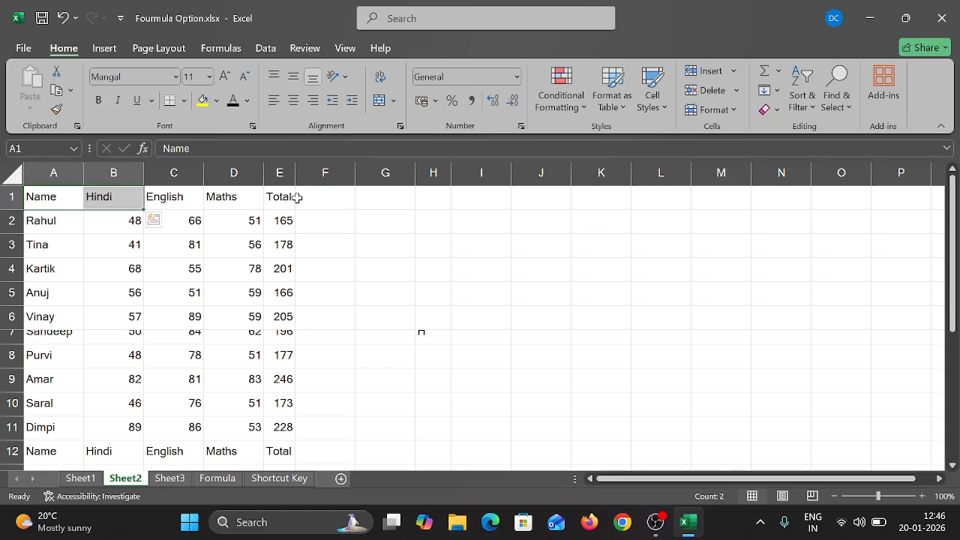
pyautogui.click(60, 198)
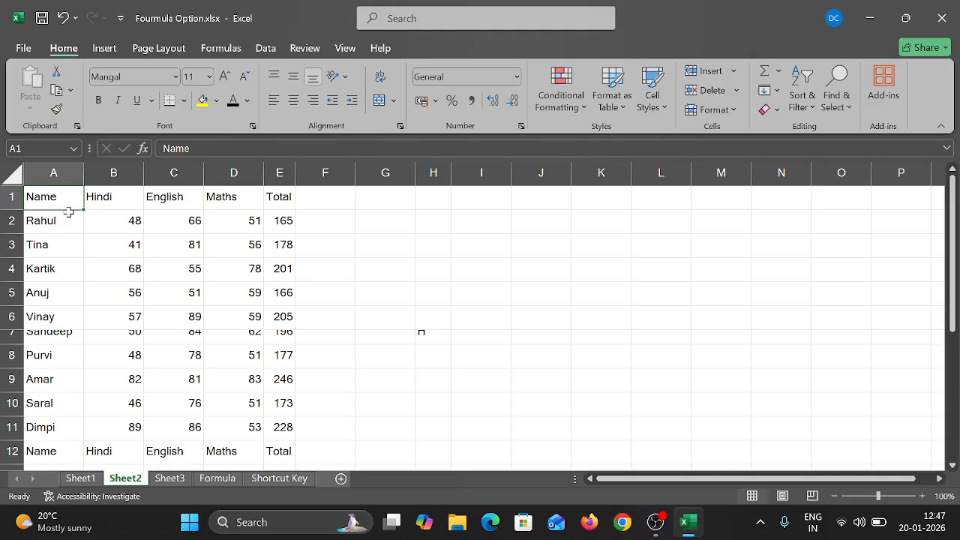
pyautogui.moveTo(68, 202); pyautogui.dragTo(278, 421)
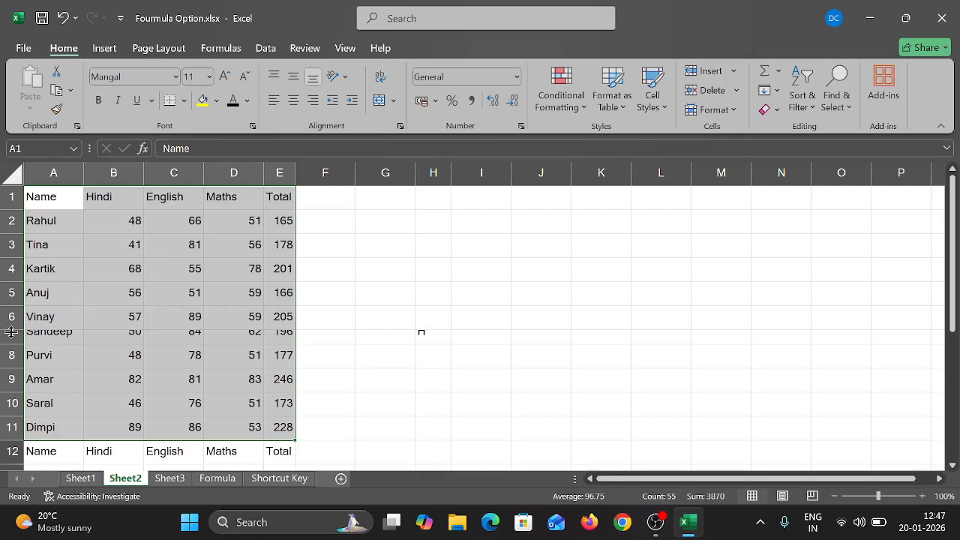
pyautogui.click(42, 332)
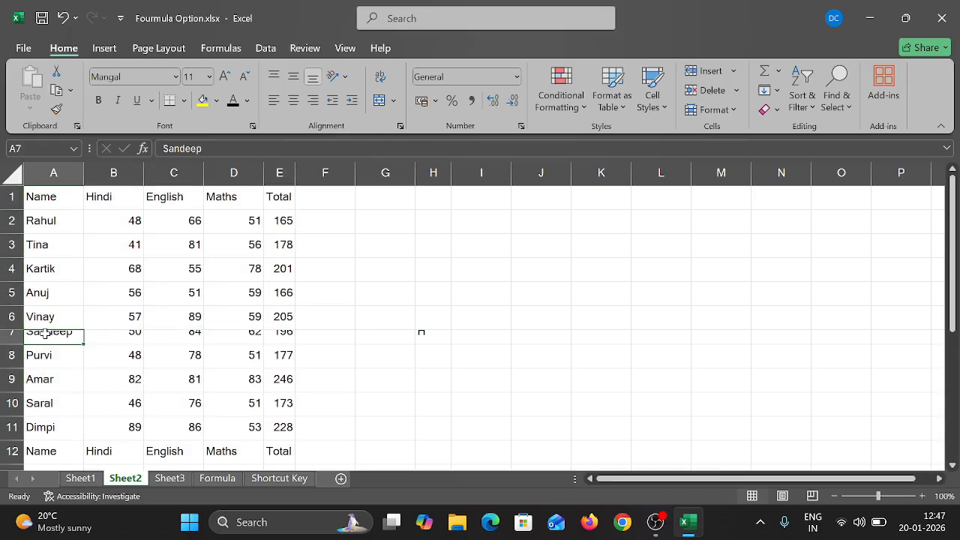
pyautogui.click(17, 306)
pyautogui.click(18, 330)
pyautogui.click(15, 340)
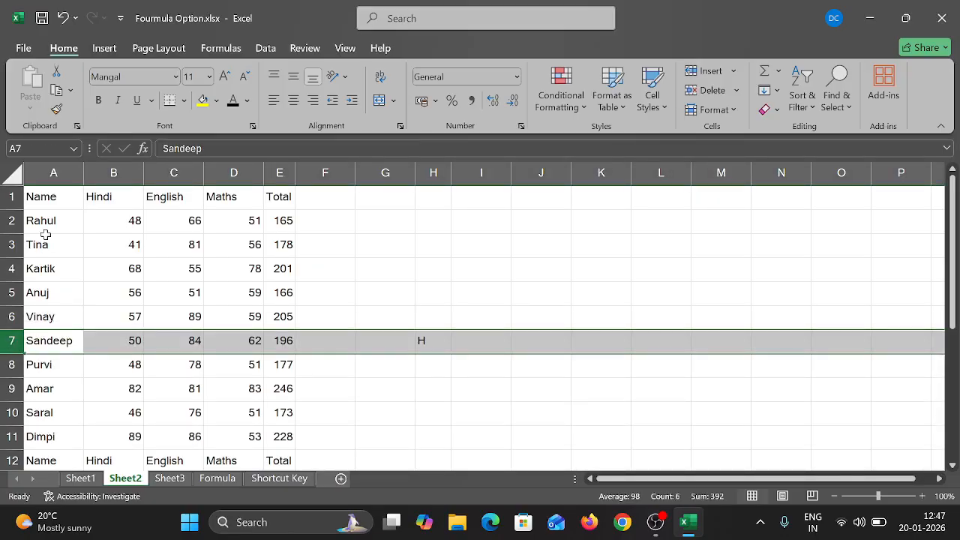
# Convert the marks range A1:E11 into a table with headers and undo the conversion
pyautogui.click(39, 197)
pyautogui.moveTo(39, 198); pyautogui.dragTo(276, 436)
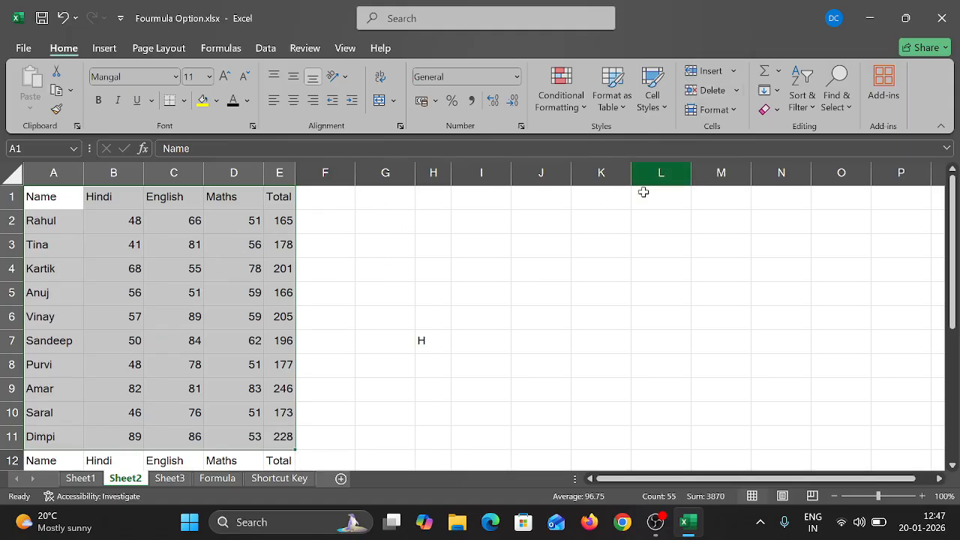
pyautogui.hotkey('ctrl', 't')
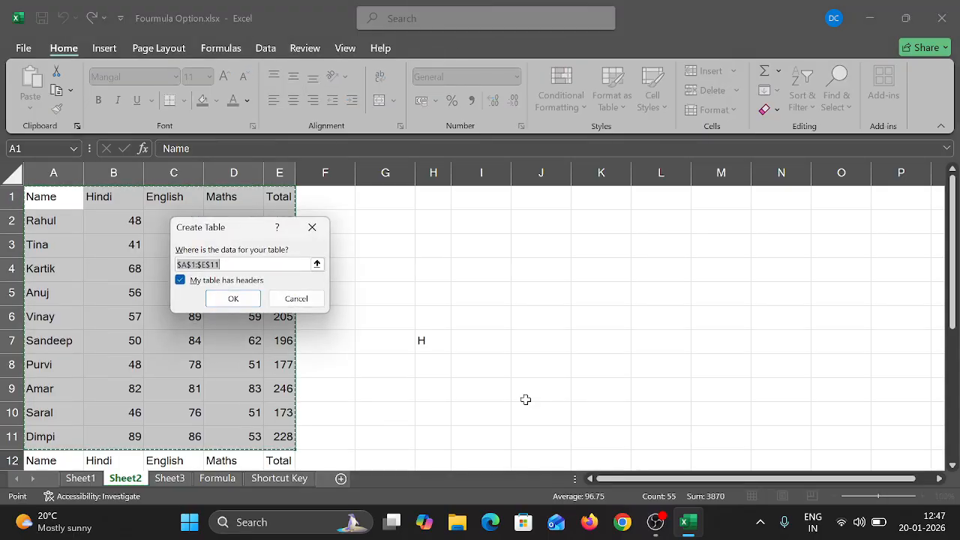
pyautogui.click(233, 300)
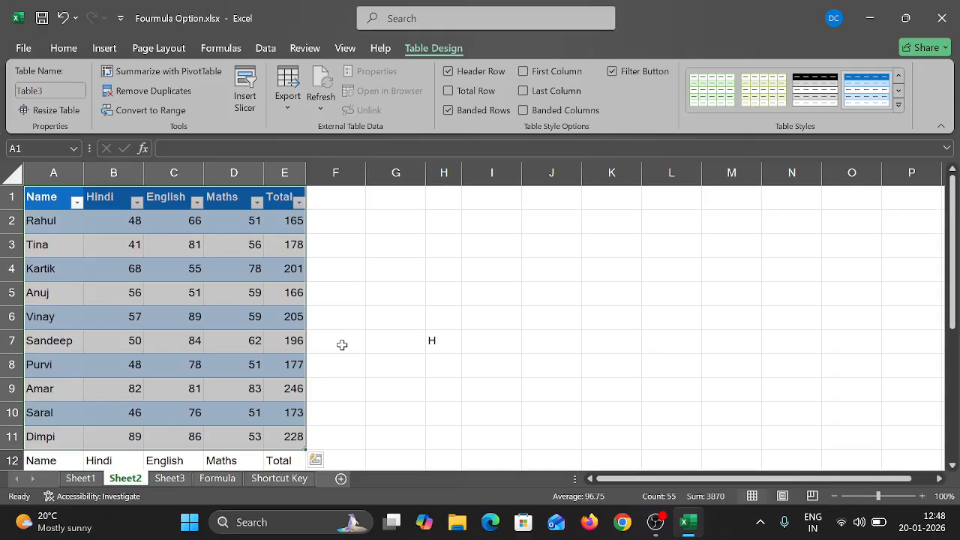
pyautogui.hotkey('ctrl', 'z')
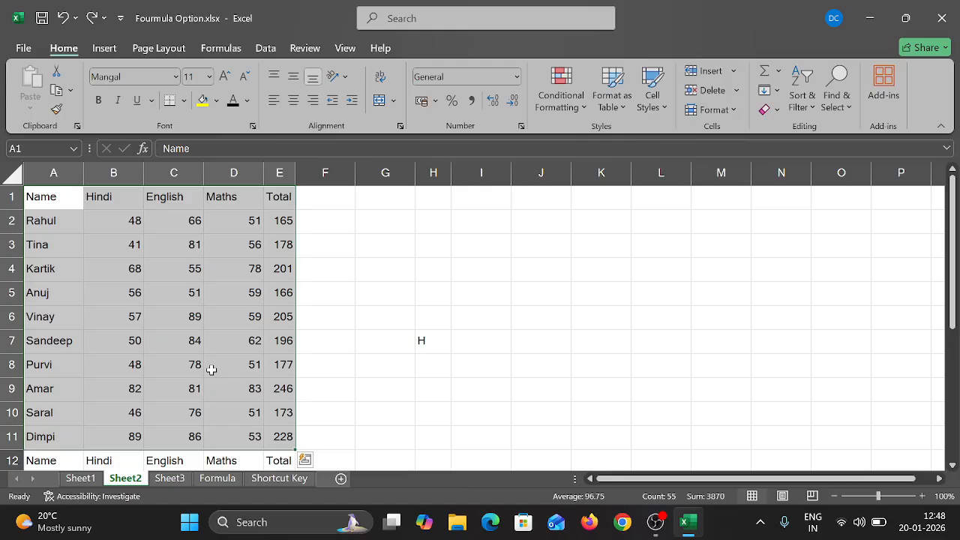
# Replace the content of cell H7 with "ethical boy computer institute" and keep that cell selected
pyautogui.click(135, 221)
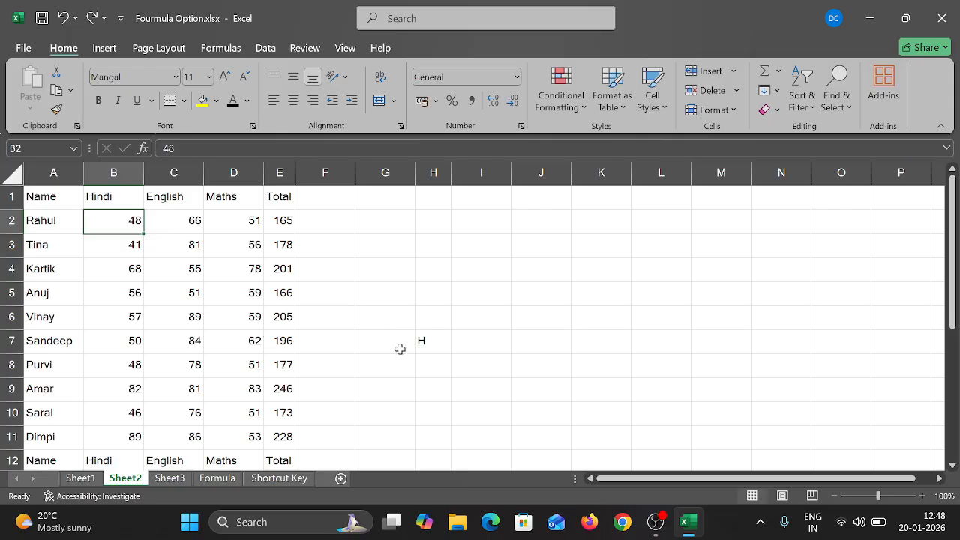
pyautogui.click(431, 340)
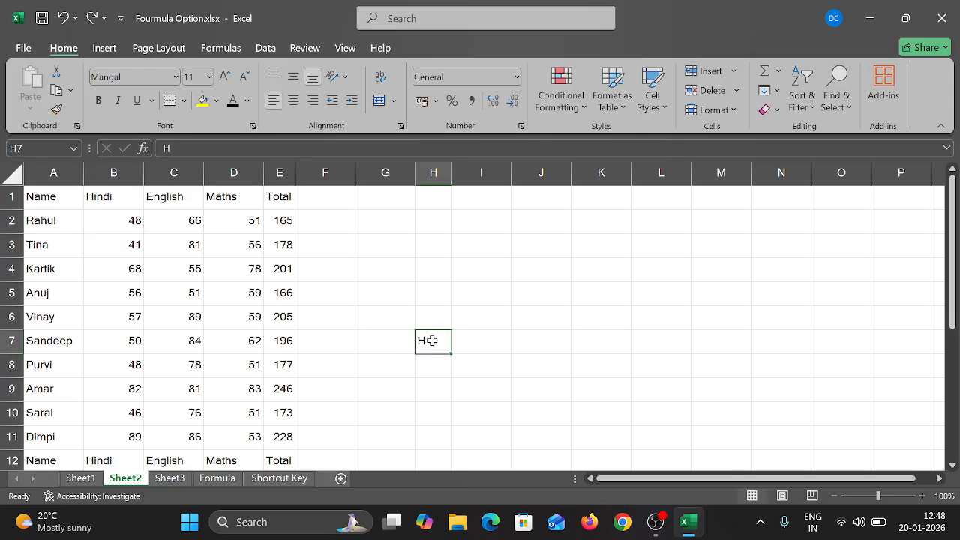
pyautogui.press('Delete')
pyautogui.write('ethica')
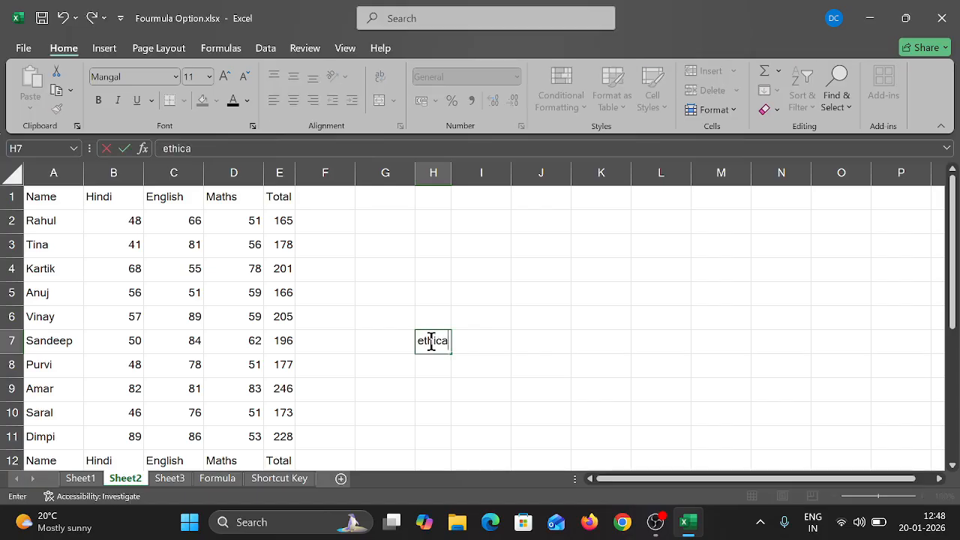
pyautogui.write('l boy compu')
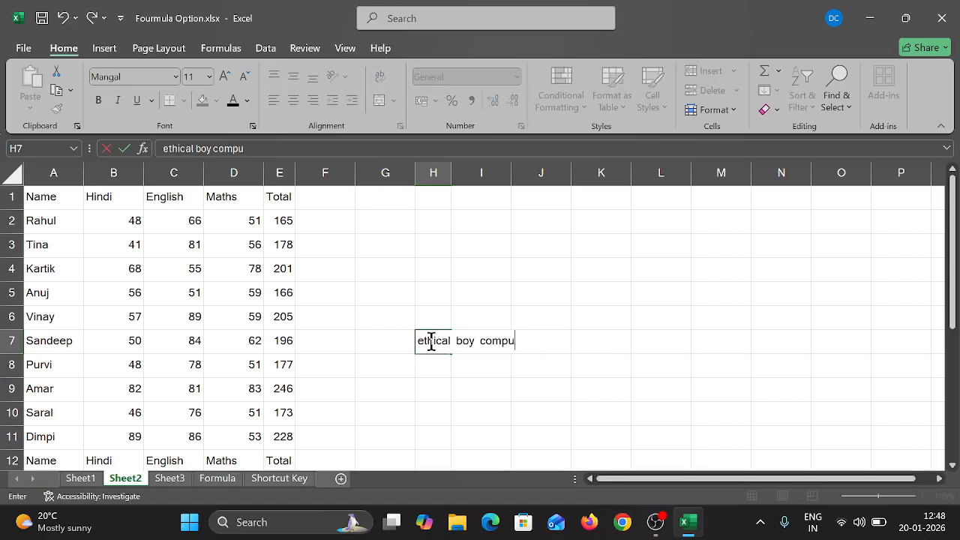
pyautogui.write('ter insti')
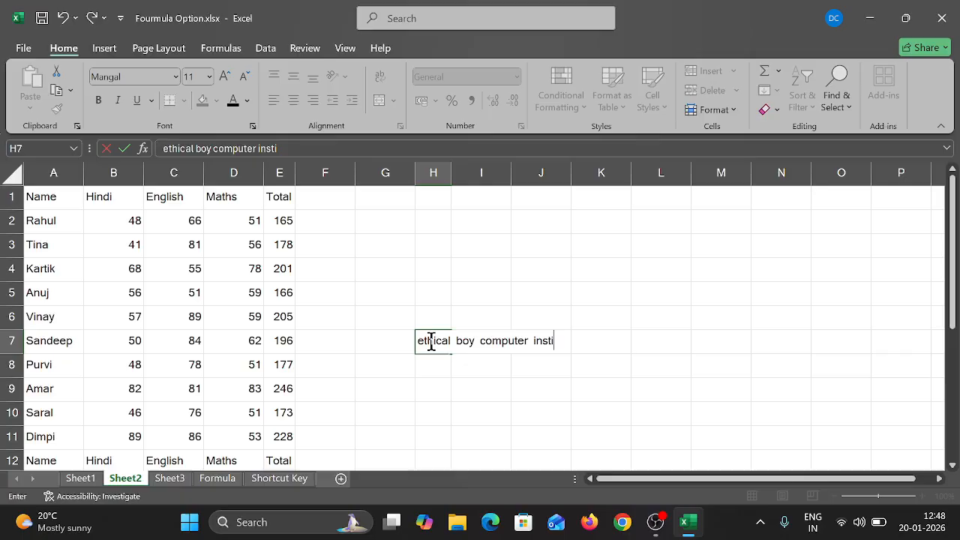
pyautogui.write('tute')
pyautogui.click(440, 377)
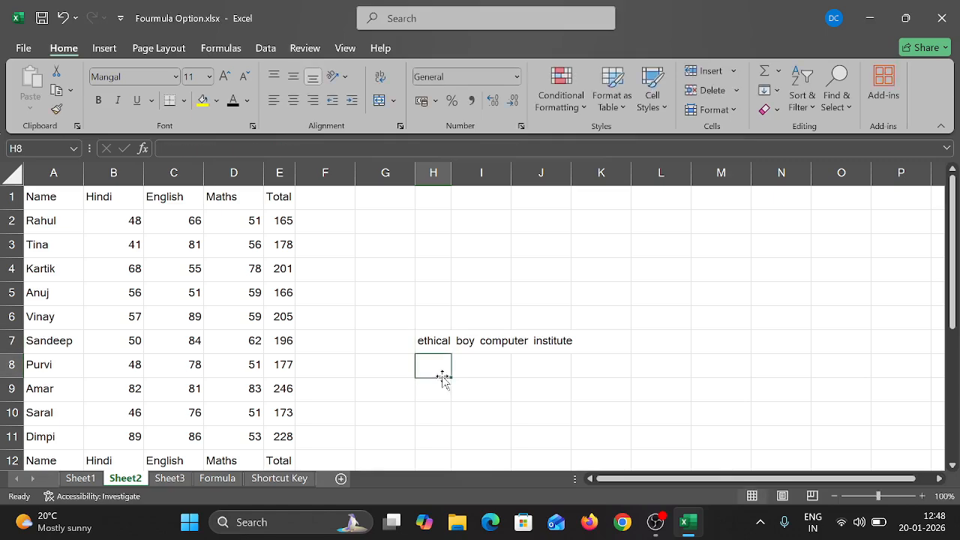
pyautogui.click(439, 347)
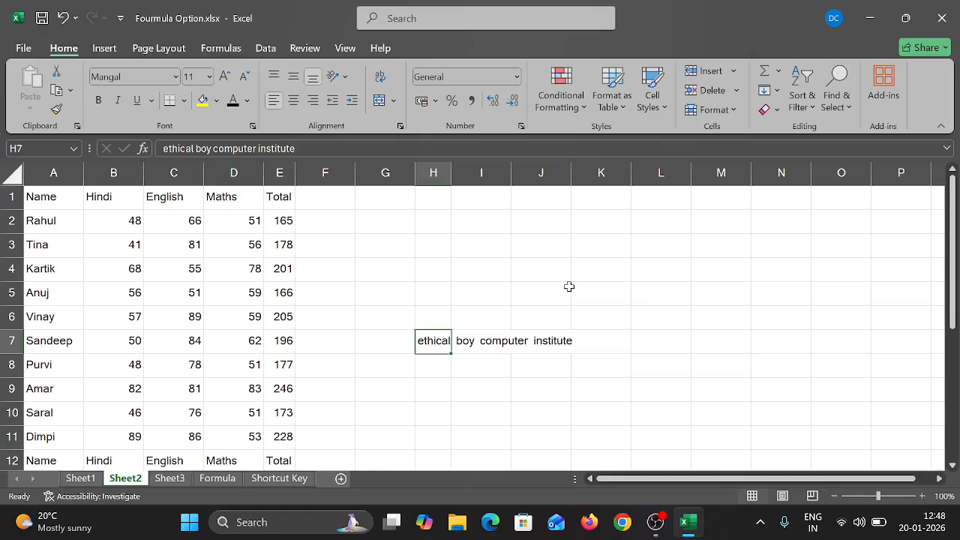
pyautogui.press('alt')
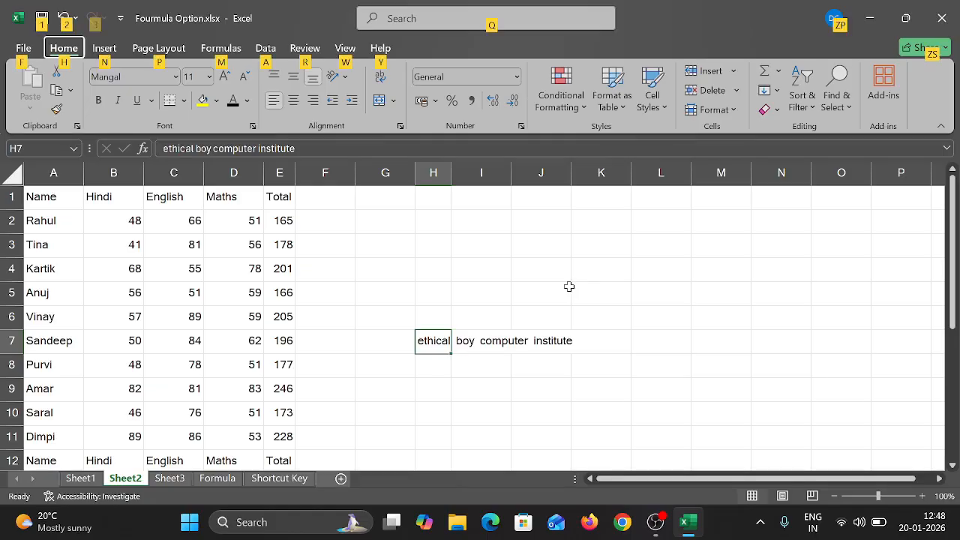
pyautogui.press('Escape')
pyautogui.hotkey('alt', 'h')
pyautogui.press('o')
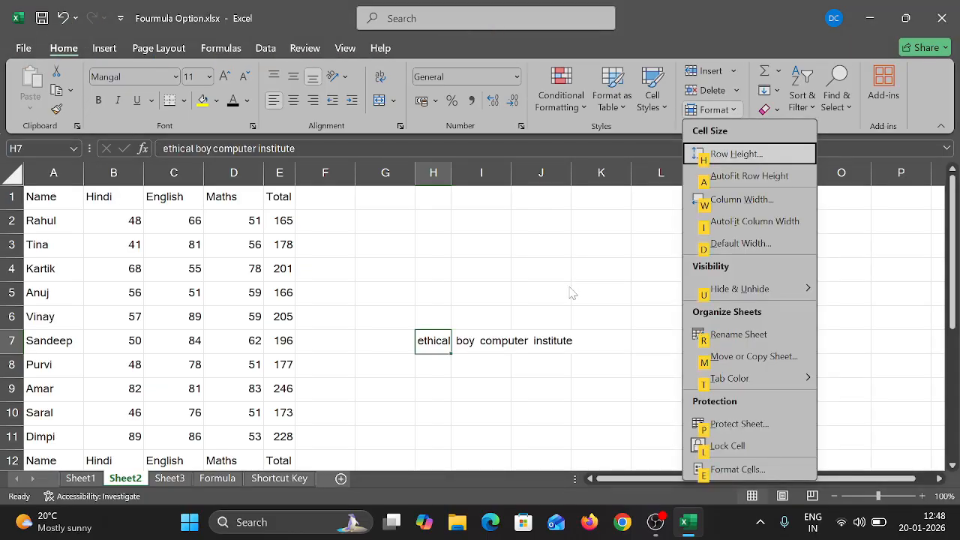
pyautogui.press('Escape')
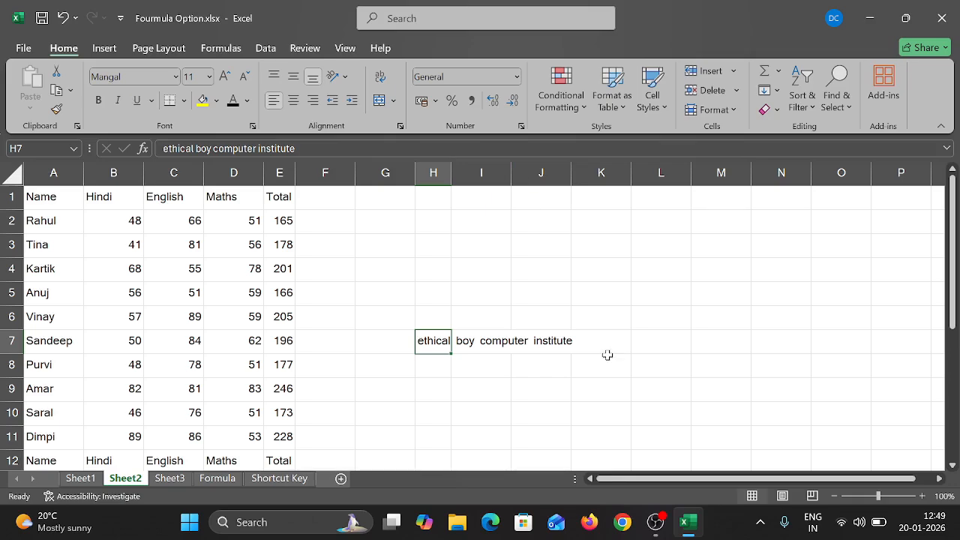
# Autofit the width of column H to the text in cell H7
pyautogui.press('alt')
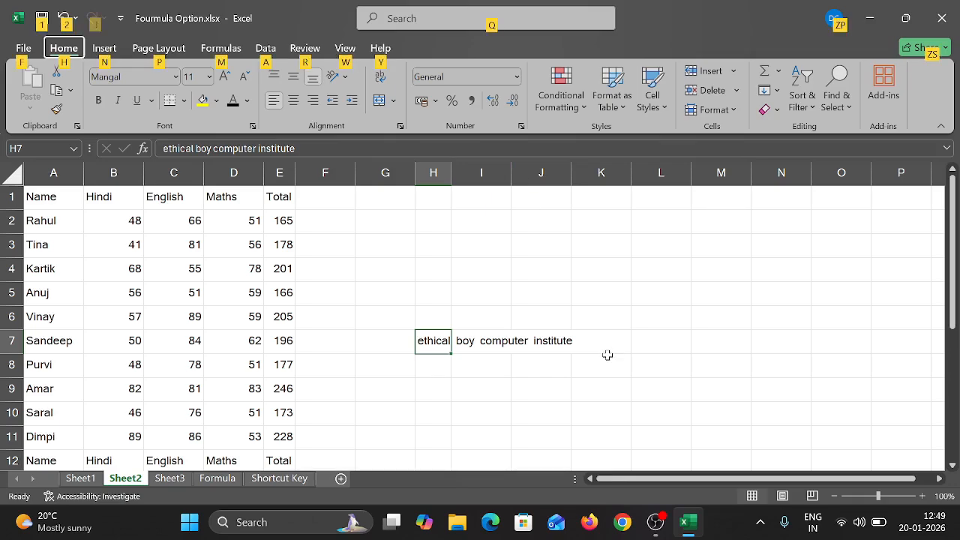
pyautogui.press('h')
pyautogui.press('o')
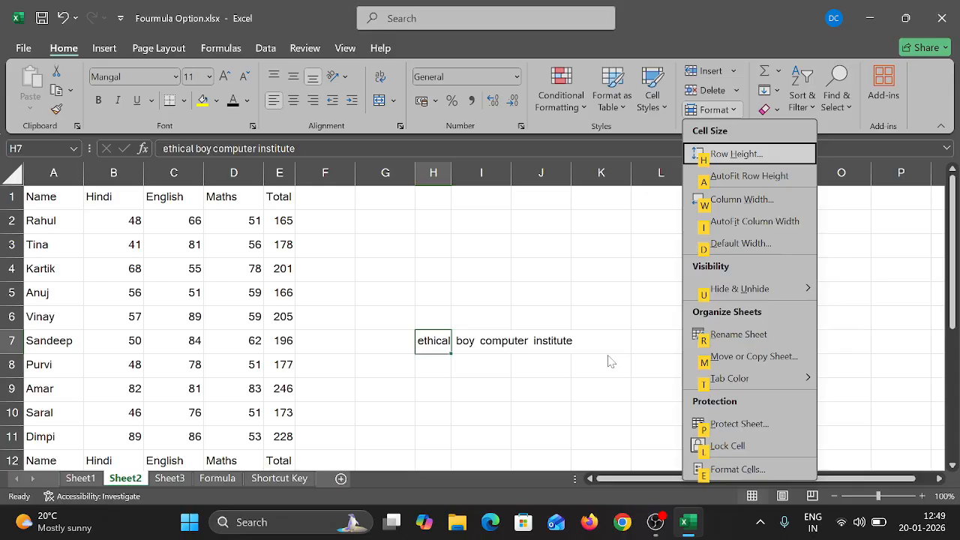
pyautogui.press('i')
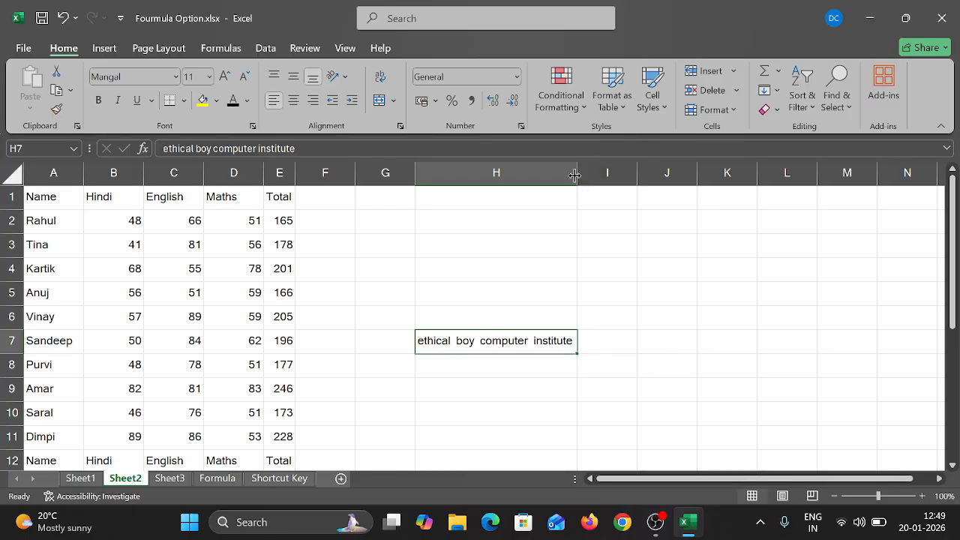
# Widen column H to more than twice the length of its text and center cell H7 horizontally
pyautogui.moveTo(574, 174); pyautogui.dragTo(795, 210)
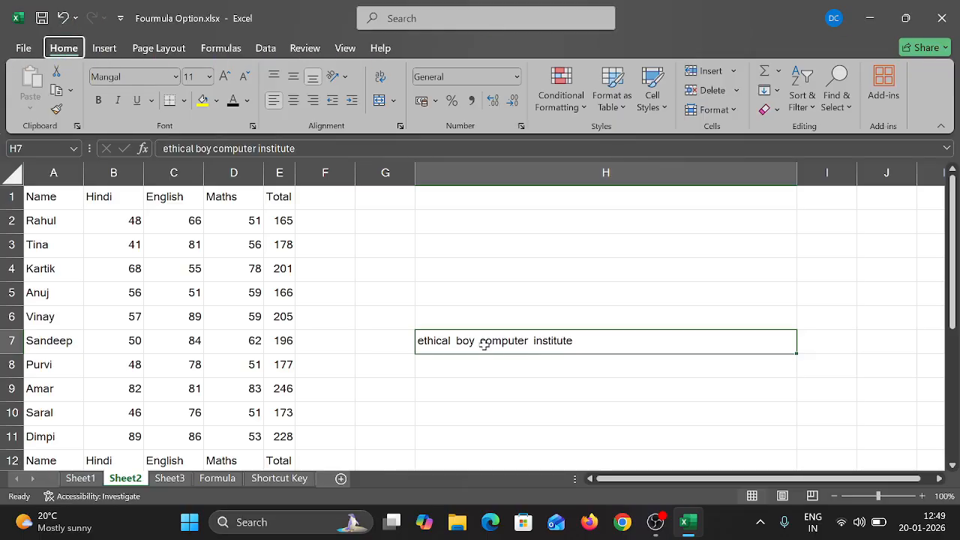
pyautogui.press('alt')
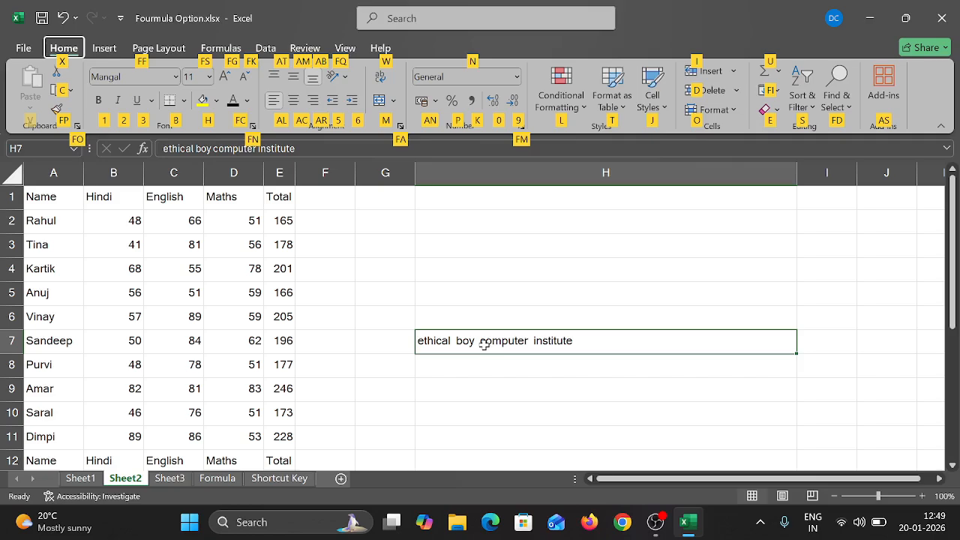
pyautogui.press('a')
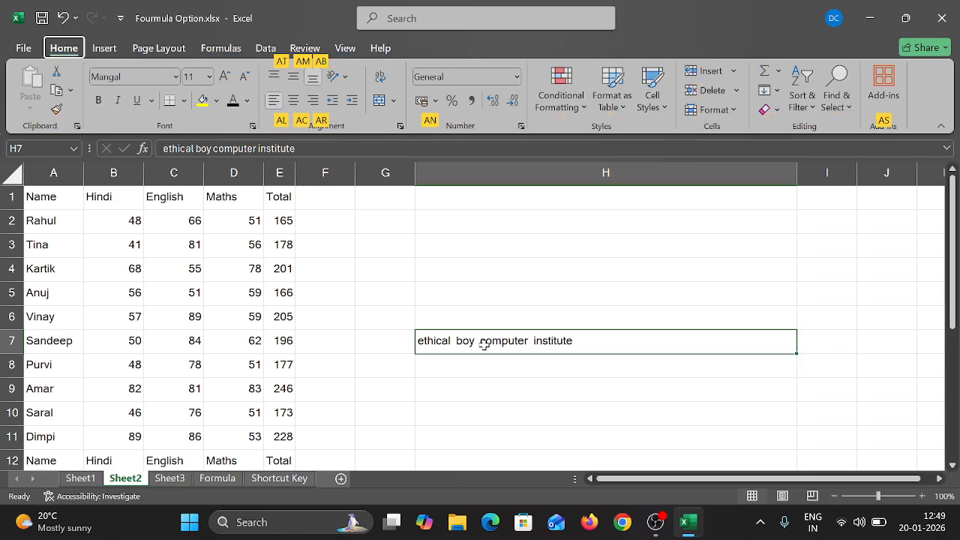
pyautogui.press('c')
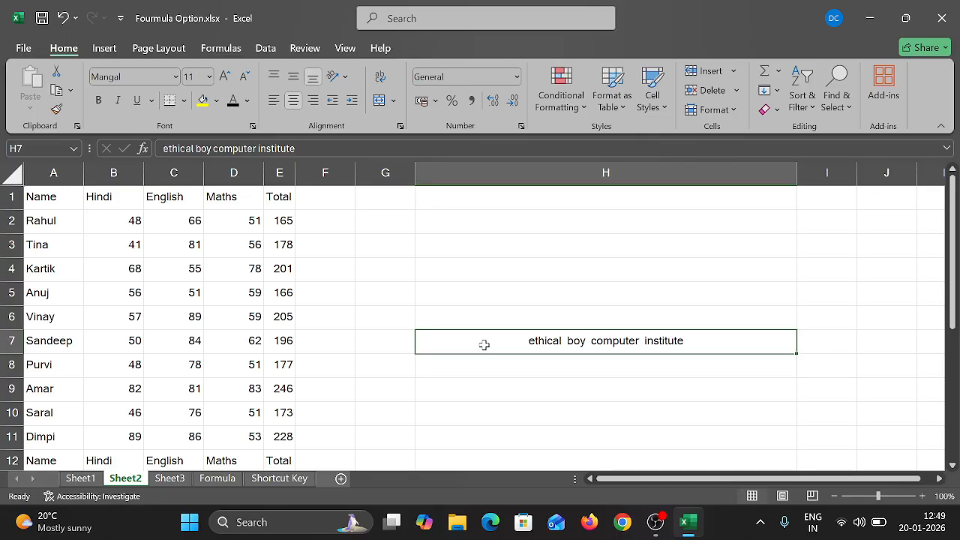
# Right-align the text in cell H7
pyautogui.press('alt')
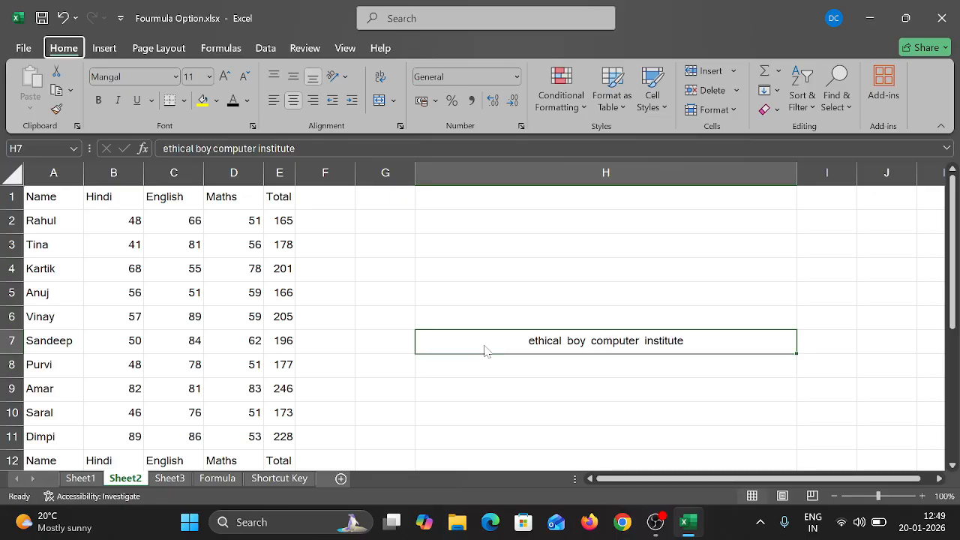
pyautogui.press('h')
pyautogui.press('a')
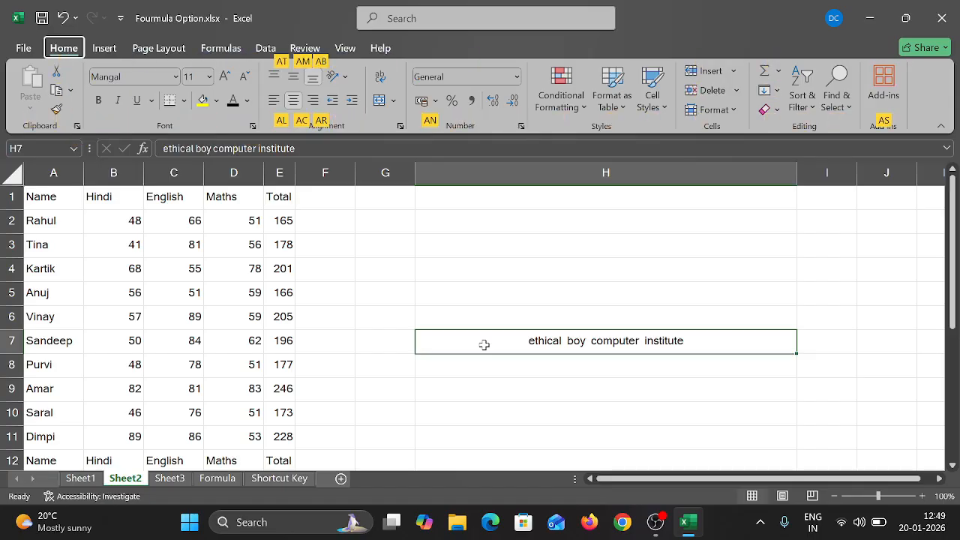
pyautogui.press('r')
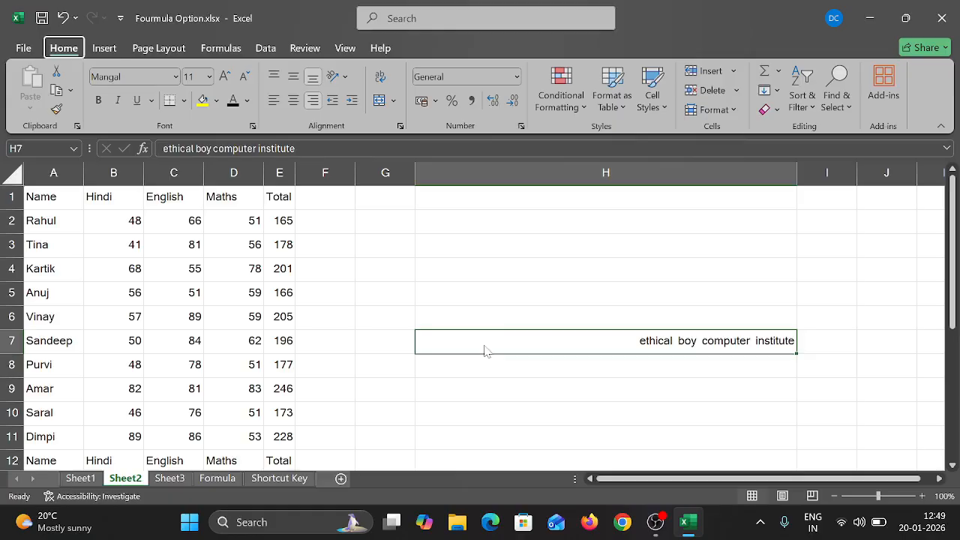
# Left-align the text in cell H7
pyautogui.press('alt')
pyautogui.press('h')
pyautogui.press('a')
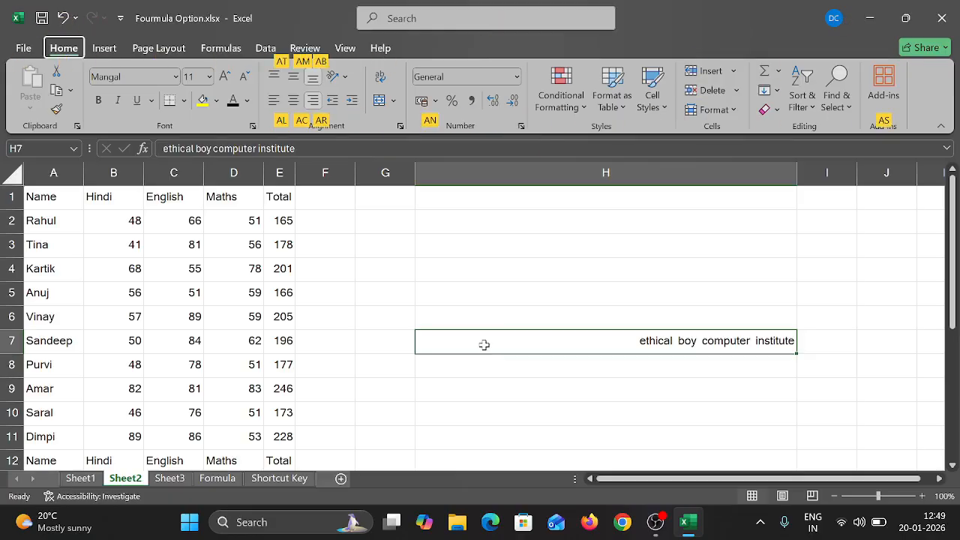
pyautogui.press('l')
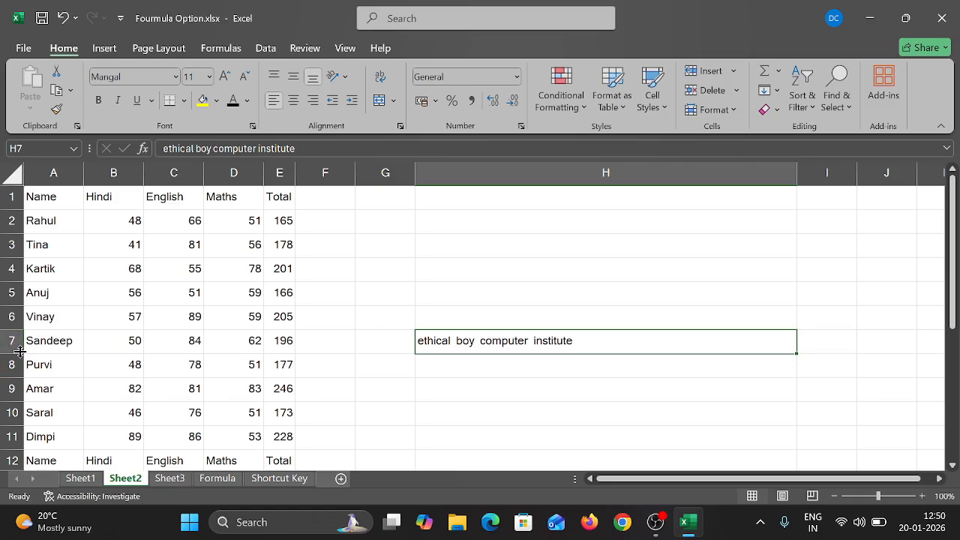
# Increase the height of row 7 to nearly four times a normal row and top-align the text in cell H7
pyautogui.moveTo(24, 351); pyautogui.dragTo(30, 419)
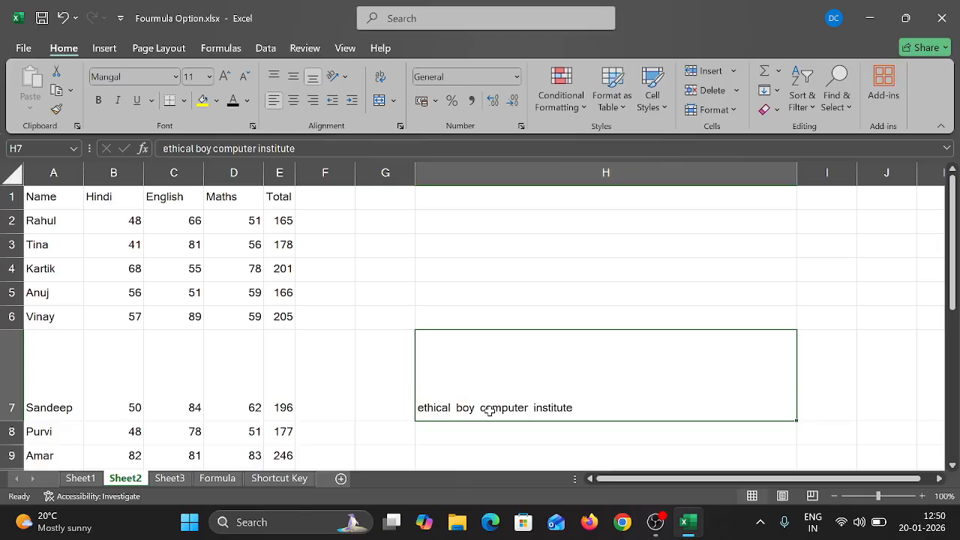
pyautogui.press('alt')
pyautogui.press('h')
pyautogui.press('a')
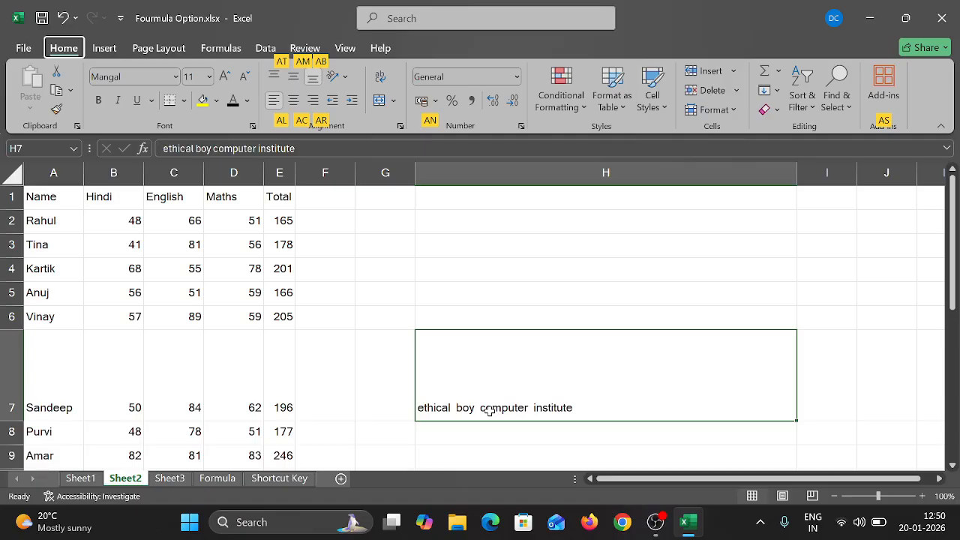
pyautogui.press('t')
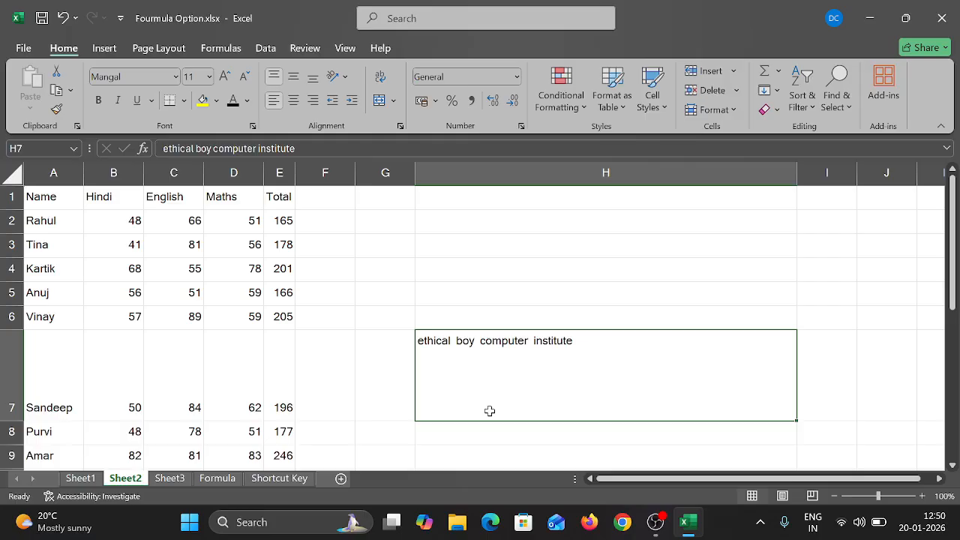
# Align the text in cell H7 vertically to the middle of the row
pyautogui.press('alt')
pyautogui.press('h')
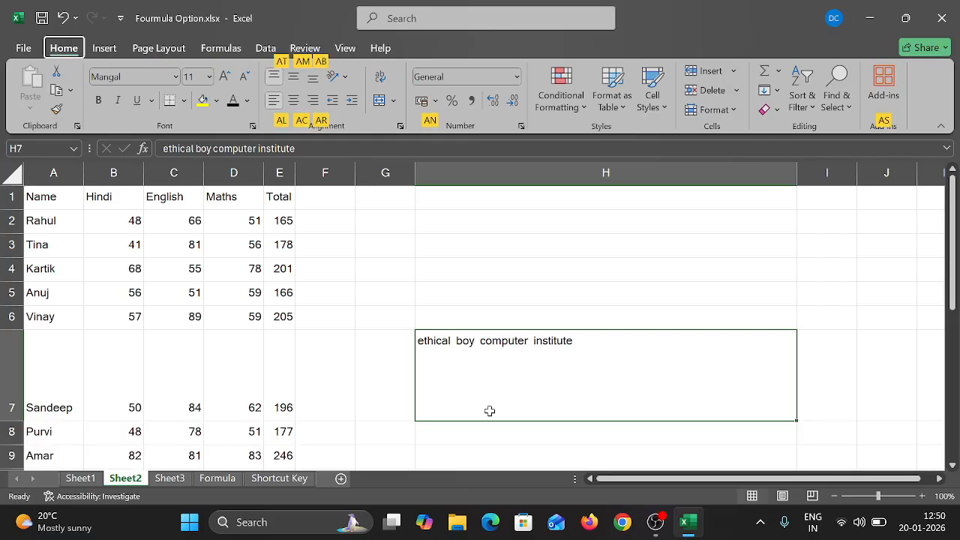
pyautogui.press('a')
pyautogui.press('m')
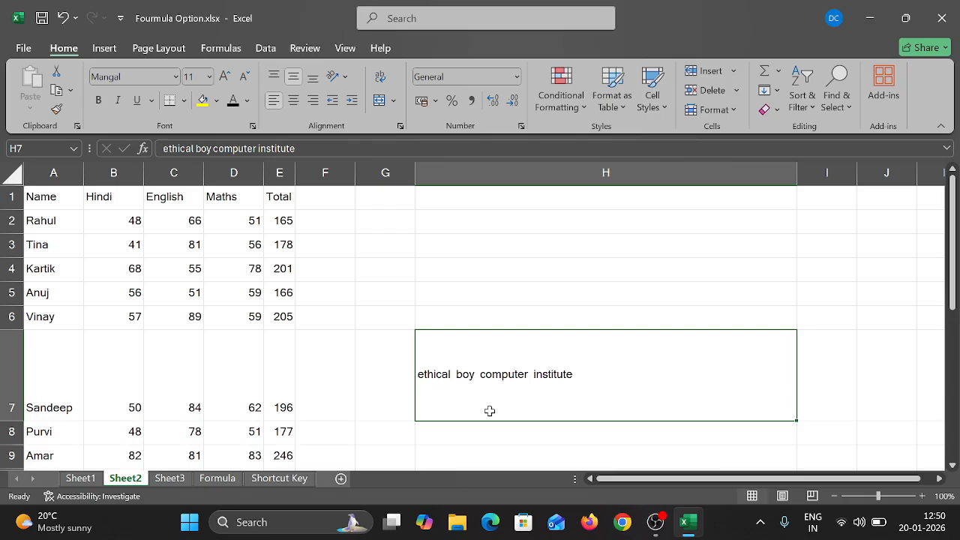
# Bottom-align the text in cell H7
pyautogui.press('alt')
pyautogui.press('h')
pyautogui.press('a')
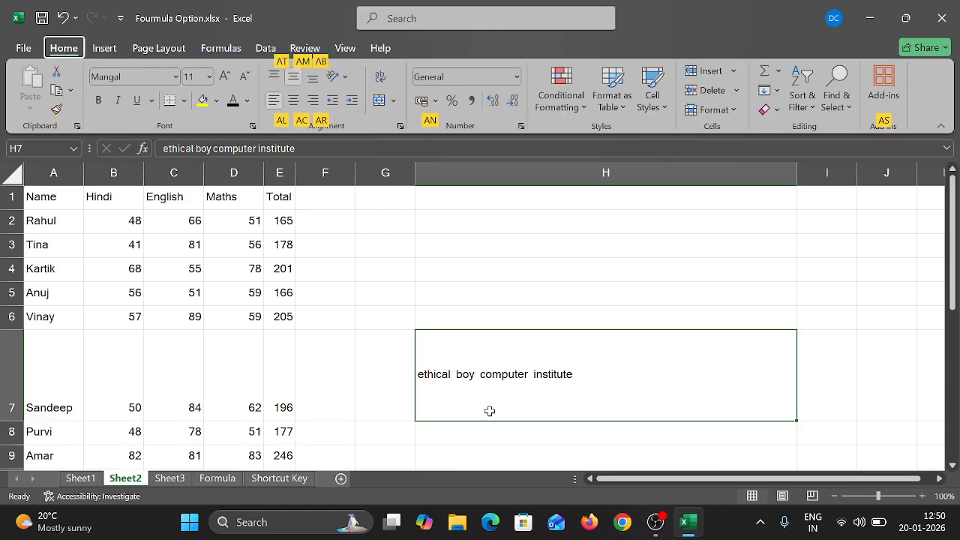
pyautogui.press('b')
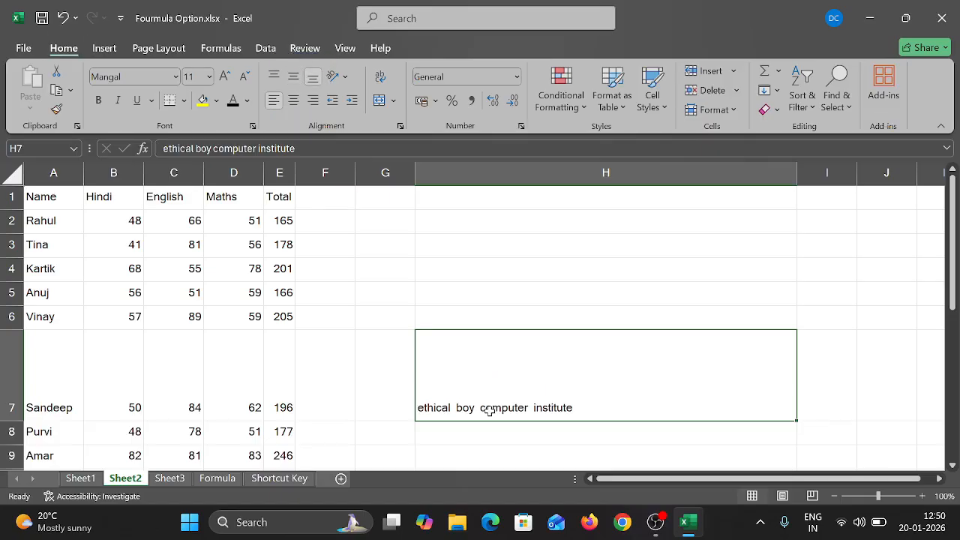
# Middle-align the text in cell H7 vertically and center it horizontally
pyautogui.press('alt')
pyautogui.press('h')
pyautogui.press('a')
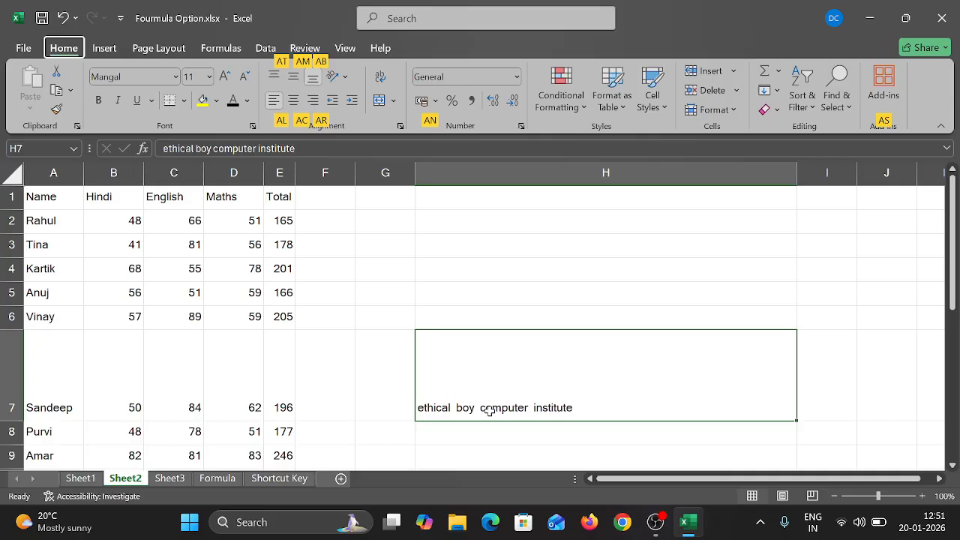
pyautogui.press('m')
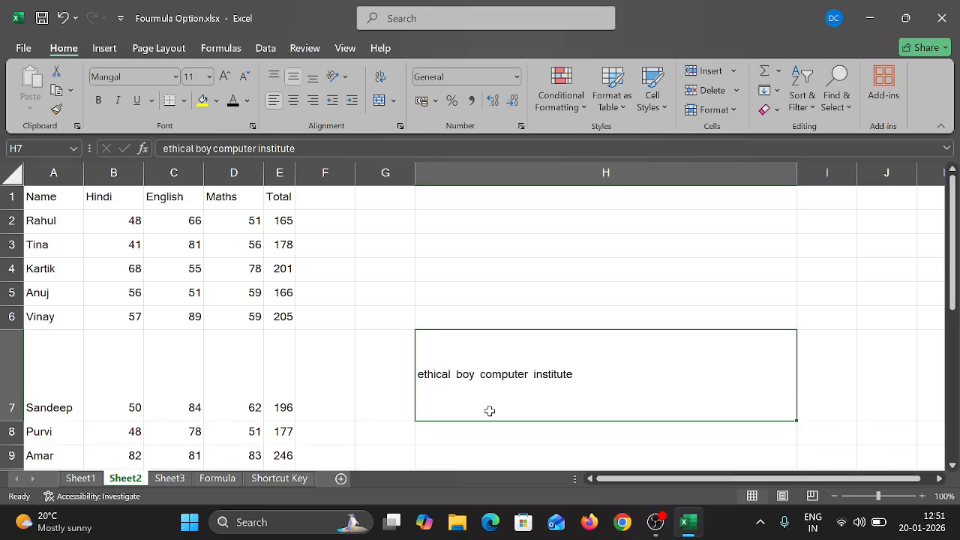
pyautogui.press('alt')
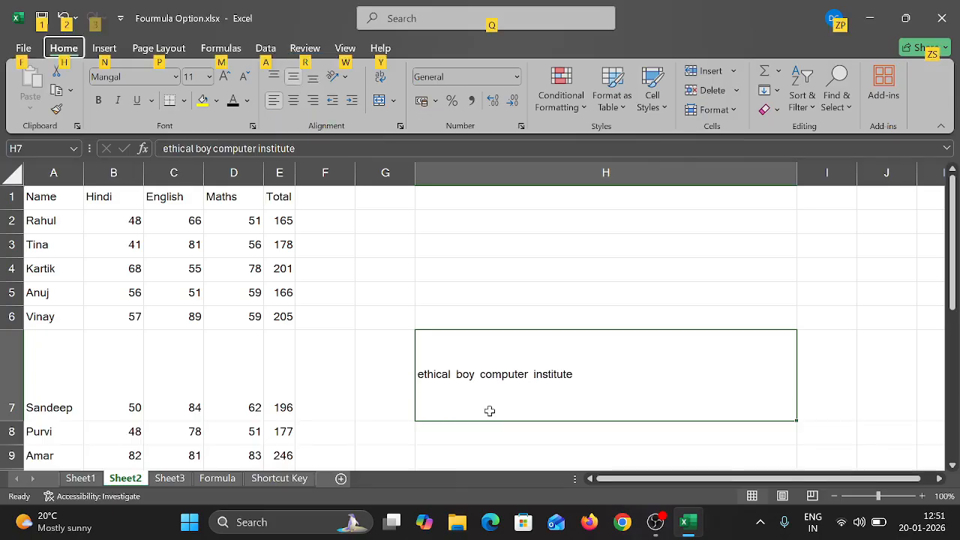
pyautogui.press('h')
pyautogui.press('a')
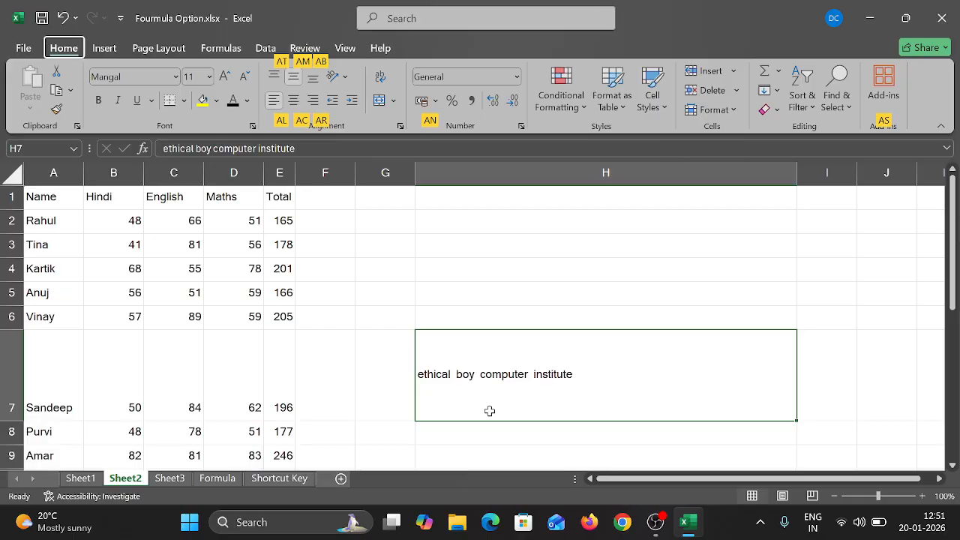
pyautogui.press('c')
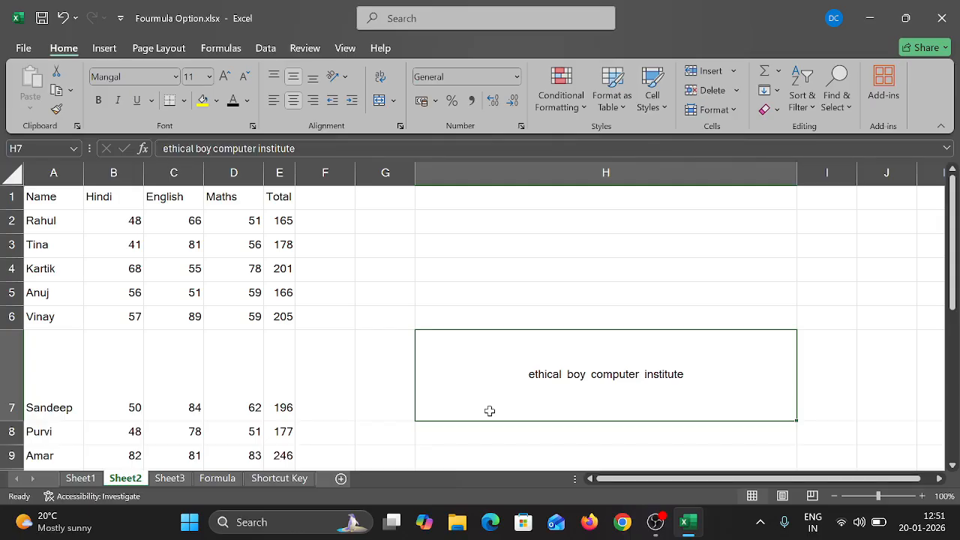
# Check the shortcut list on the Shortcut Key sheet, then shrink rows 7 and 6 of Sheet2 to about half the normal row height
pyautogui.click(302, 479)
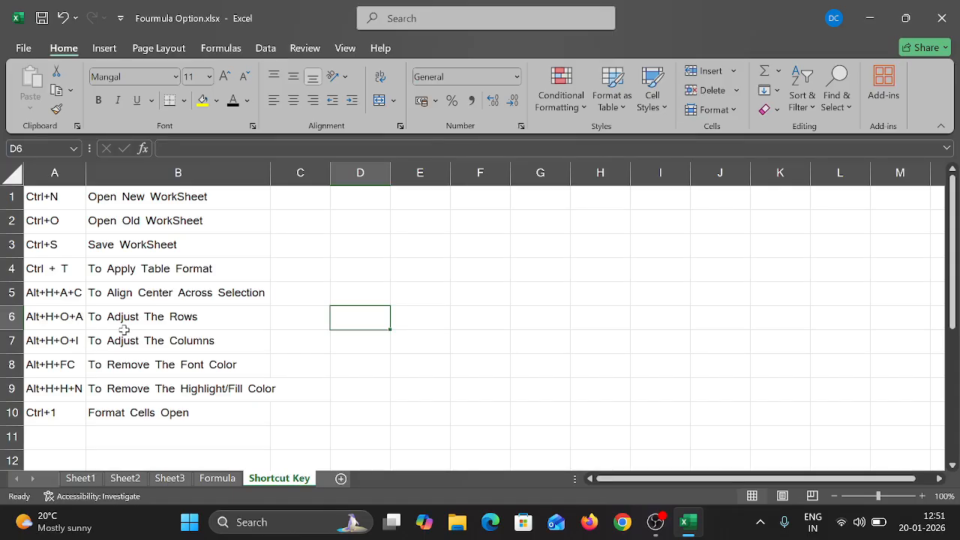
pyautogui.click(124, 478)
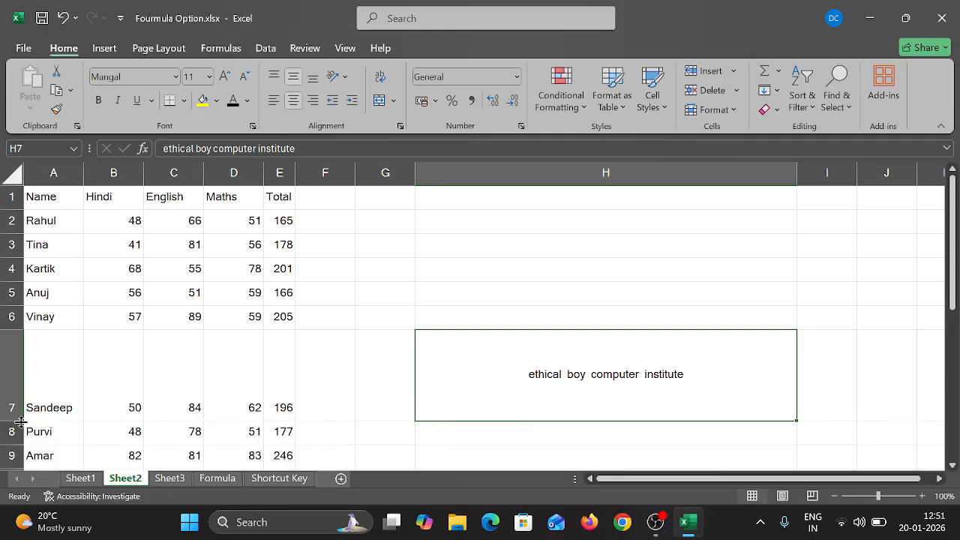
pyautogui.moveTo(21, 421); pyautogui.dragTo(21, 341)
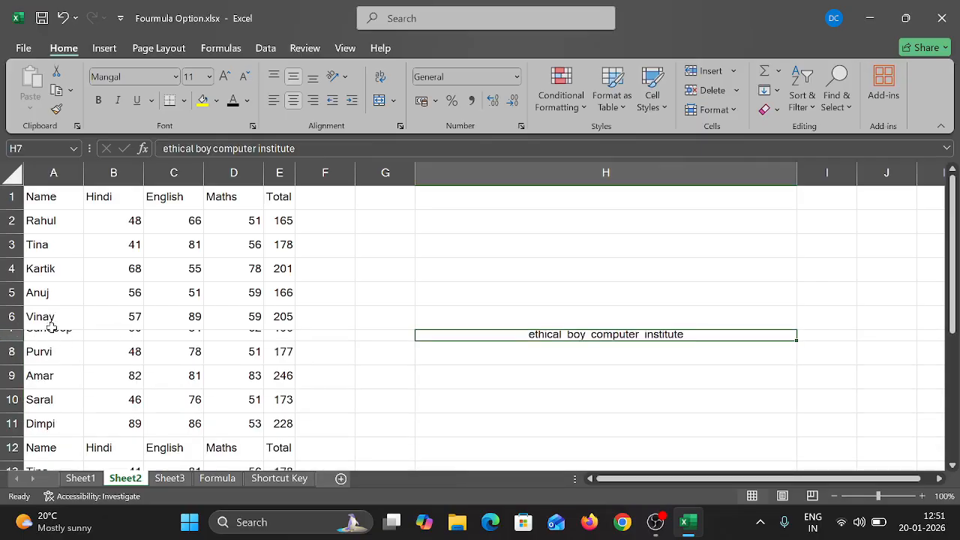
pyautogui.click(33, 334)
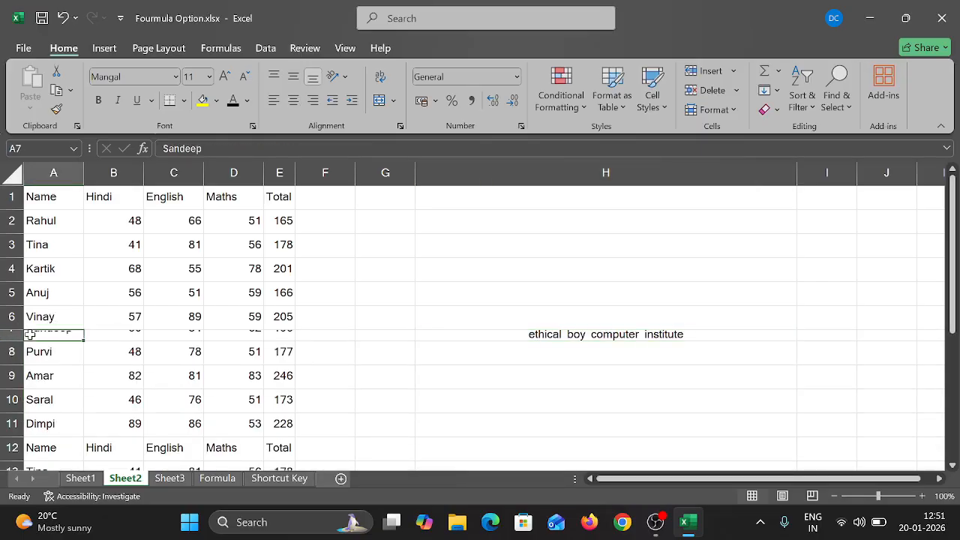
pyautogui.click(4, 334)
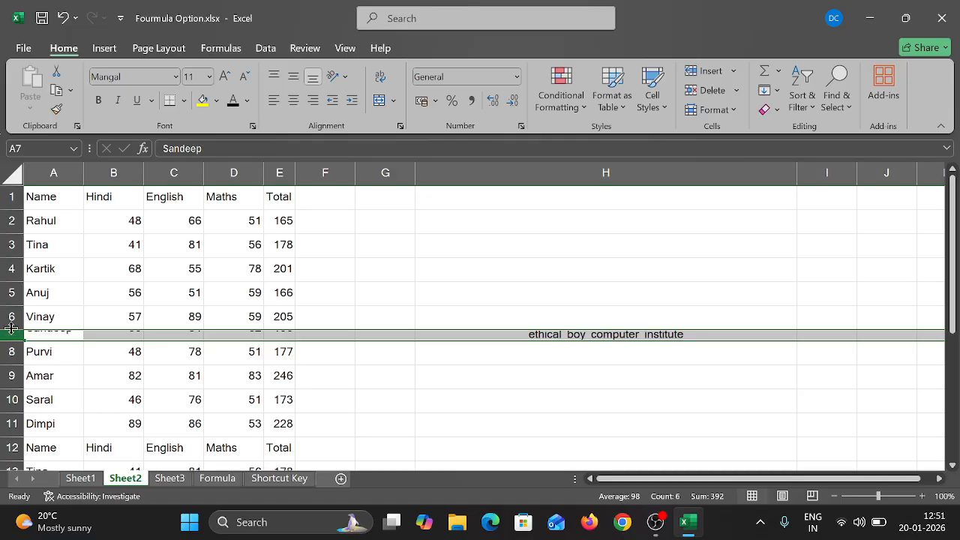
pyautogui.moveTo(11, 329); pyautogui.dragTo(11, 317)
pyautogui.click(14, 309)
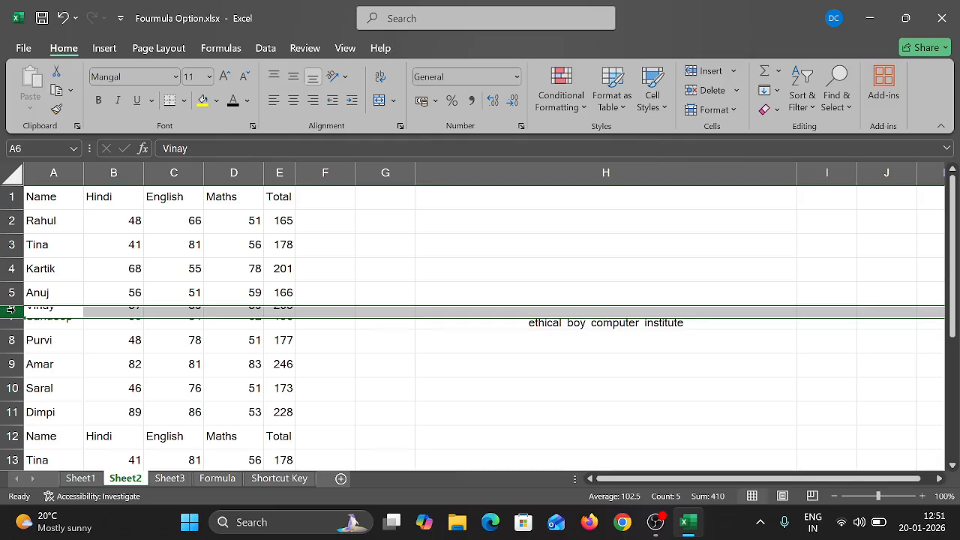
# AutoFit the row height of rows 6 and 7 together
pyautogui.moveTo(11, 309); pyautogui.dragTo(11, 316)
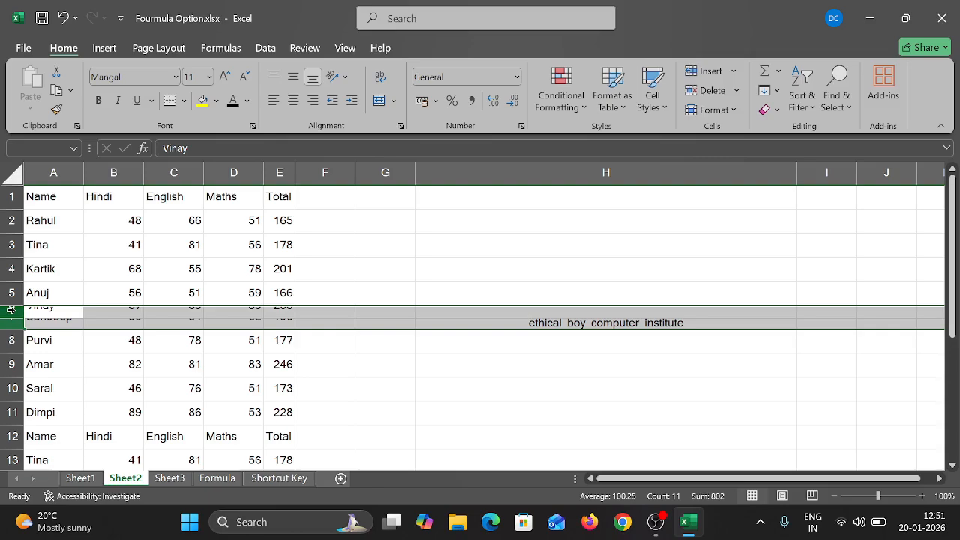
pyautogui.press('alt')
pyautogui.press('h')
pyautogui.press('o')
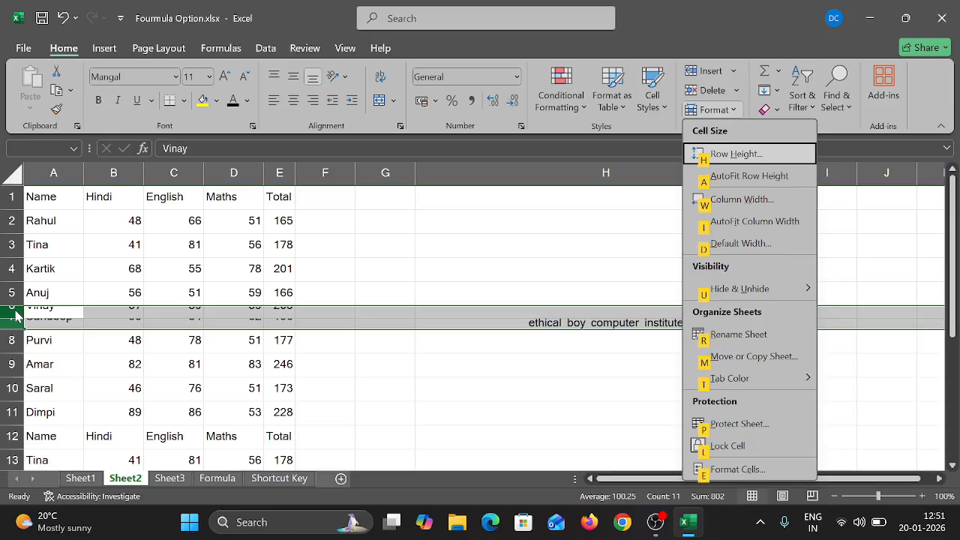
pyautogui.press('a')
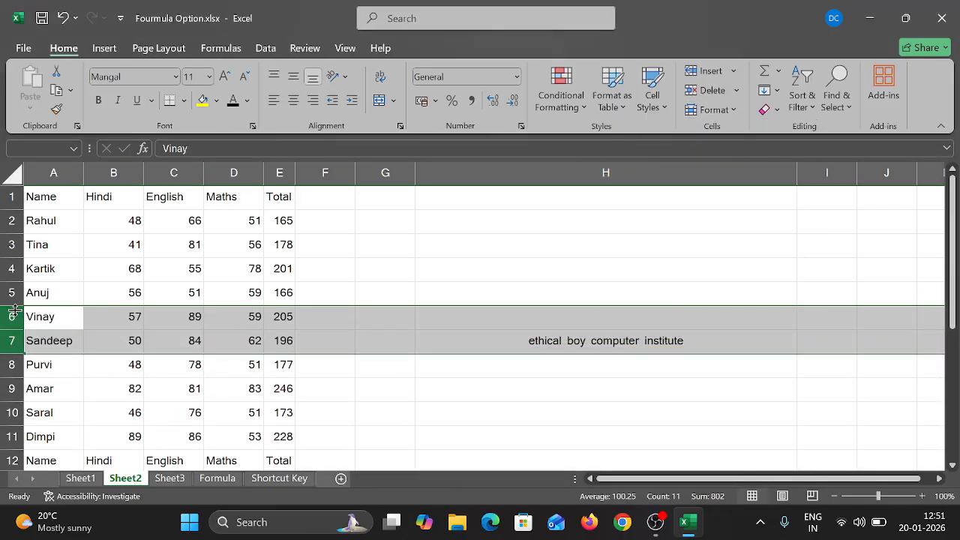
# Narrow column H to about half the length of its text, then AutoFit the column width to cell H7
pyautogui.click(427, 345)
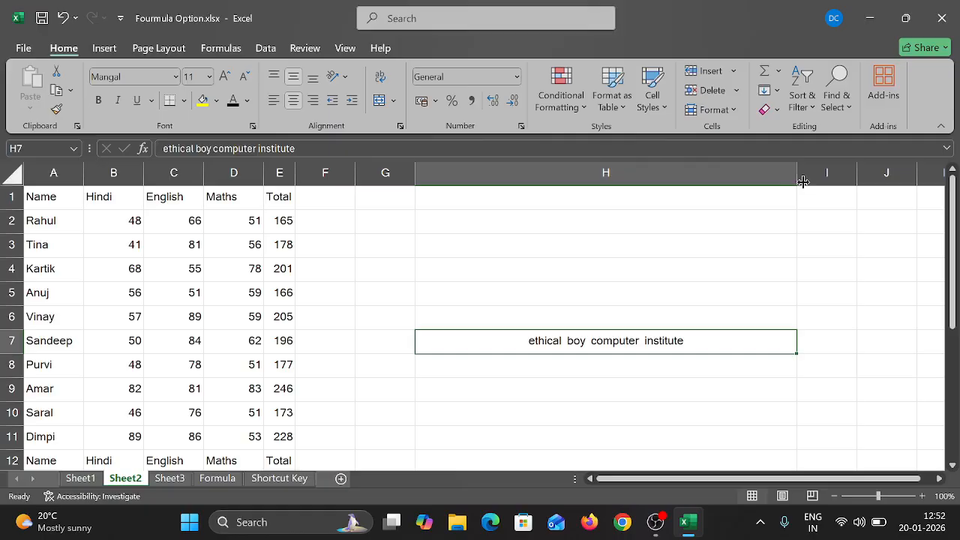
pyautogui.moveTo(798, 177); pyautogui.dragTo(489, 170)
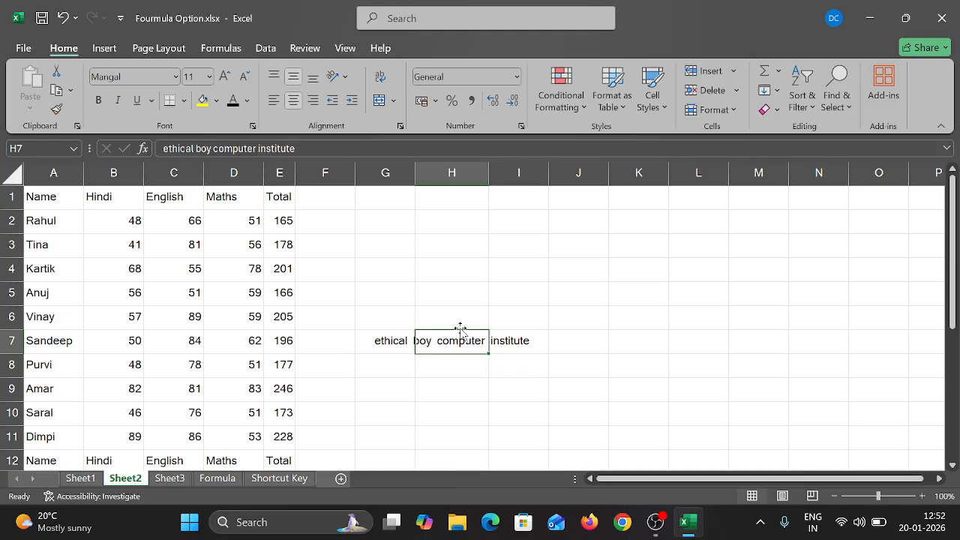
pyautogui.click(462, 378)
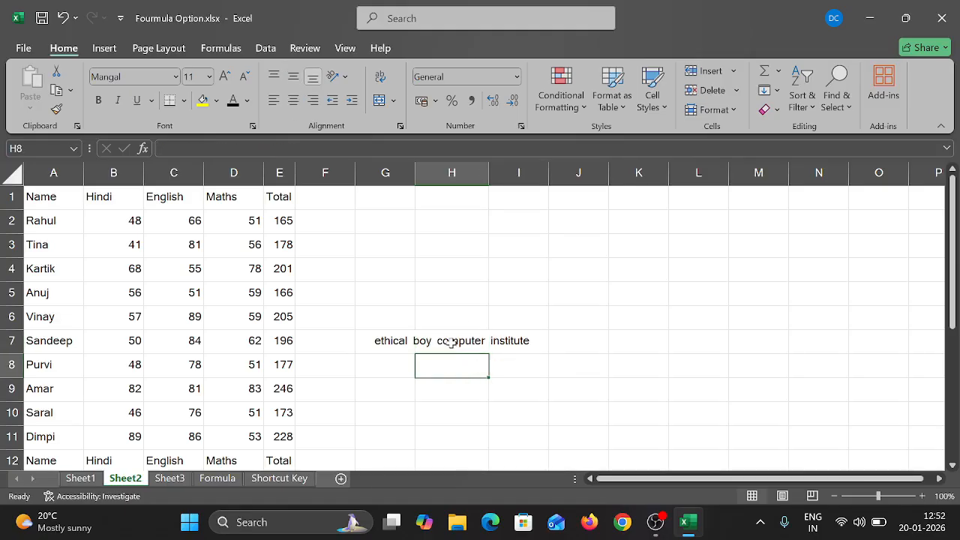
pyautogui.click(450, 343)
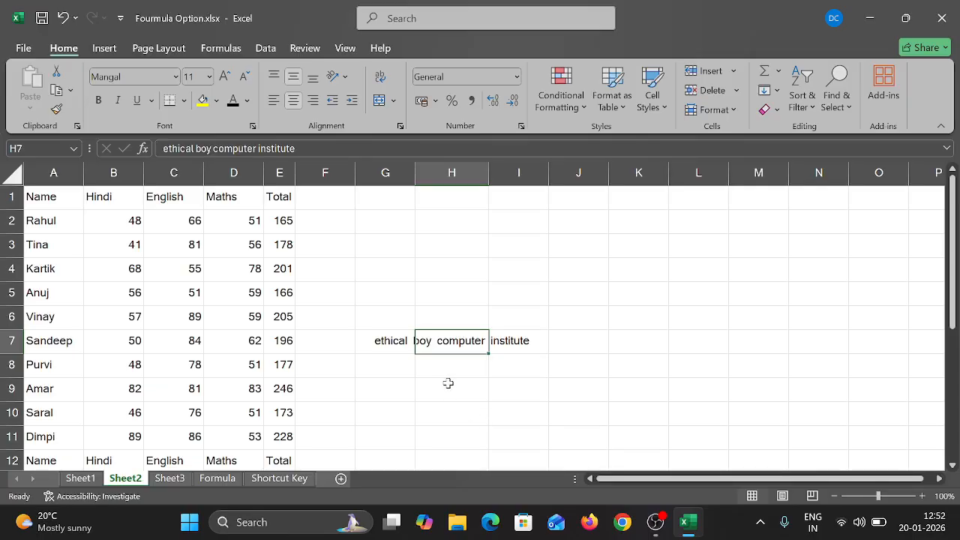
pyautogui.press('alt')
pyautogui.press('o')
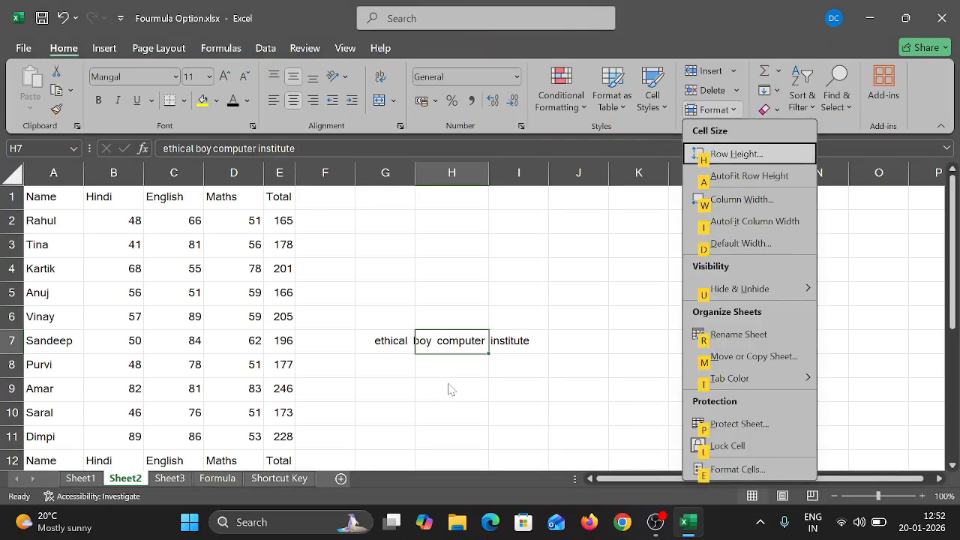
pyautogui.press('i')
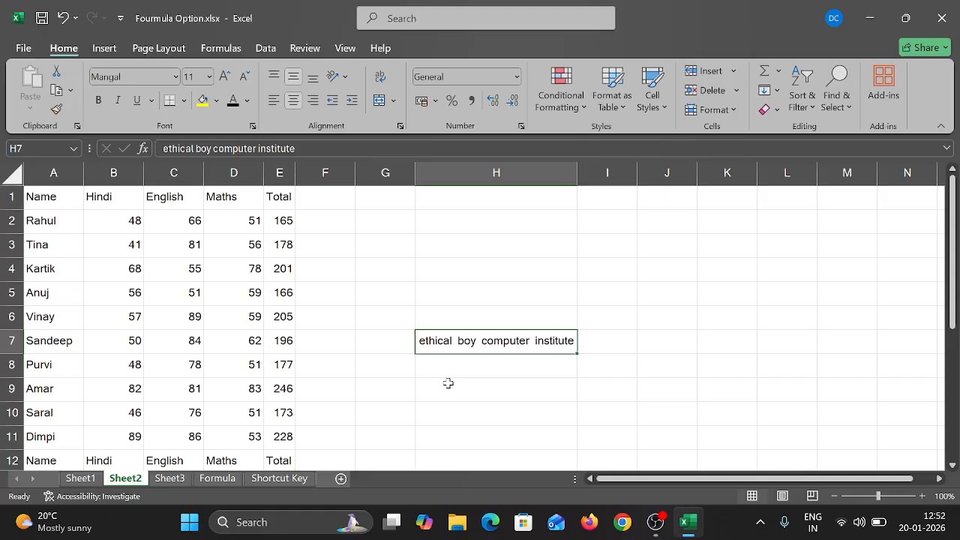
# Consult the shortcut list on the Shortcut Key sheet, then set the font color of cell H7 on Sheet2 to standard red
pyautogui.click(294, 480)
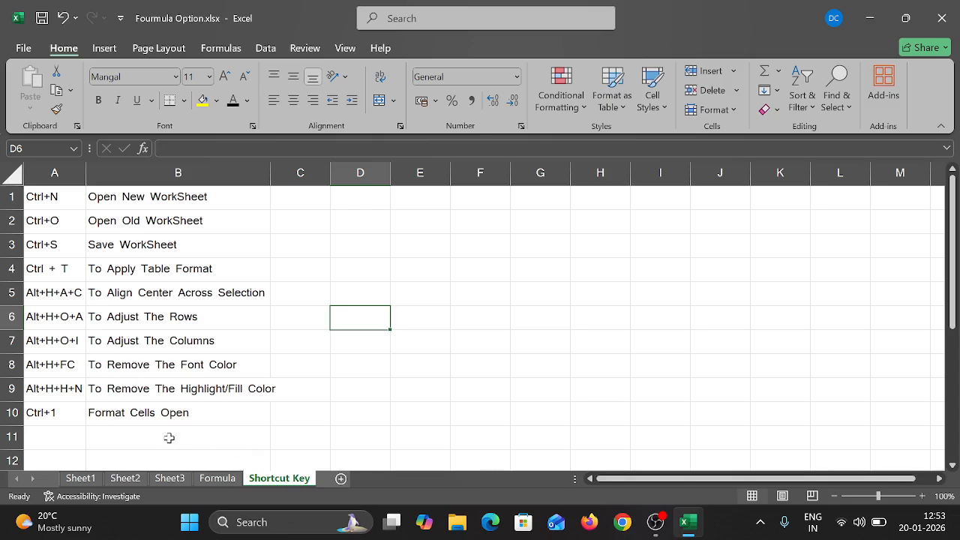
pyautogui.click(217, 482)
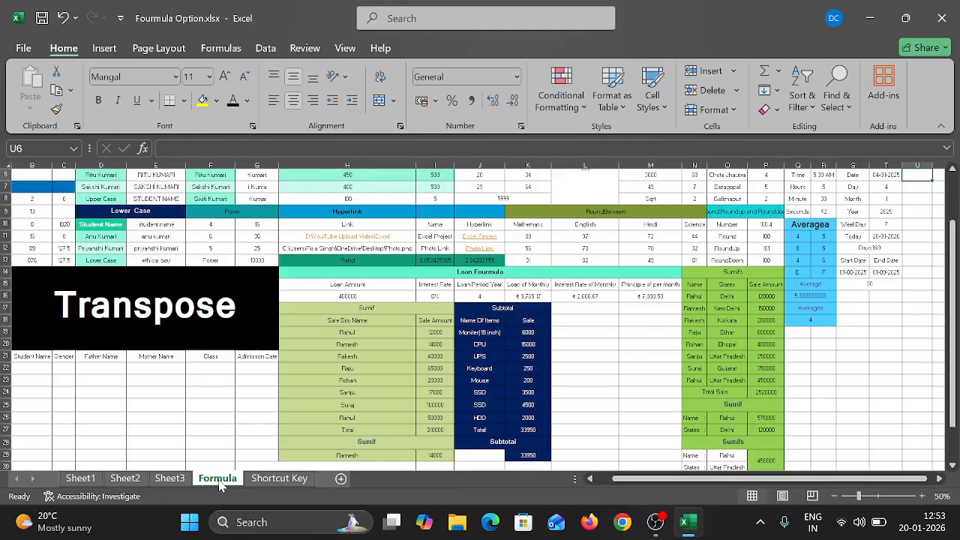
pyautogui.click(175, 484)
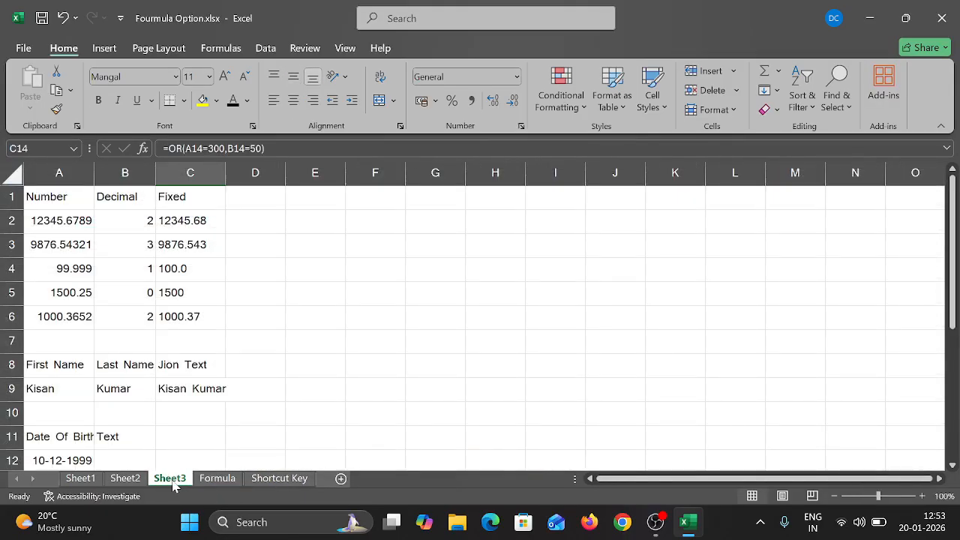
pyautogui.click(122, 478)
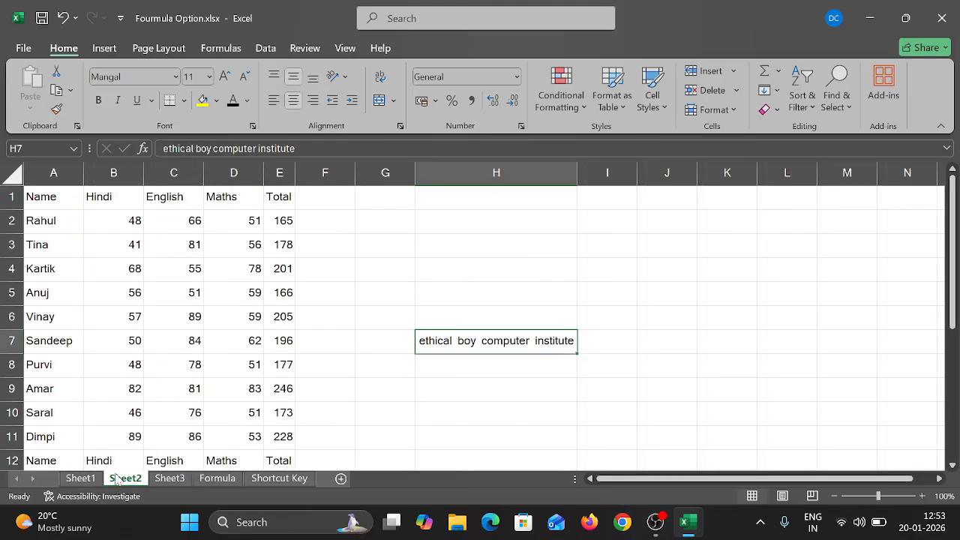
pyautogui.click(250, 108)
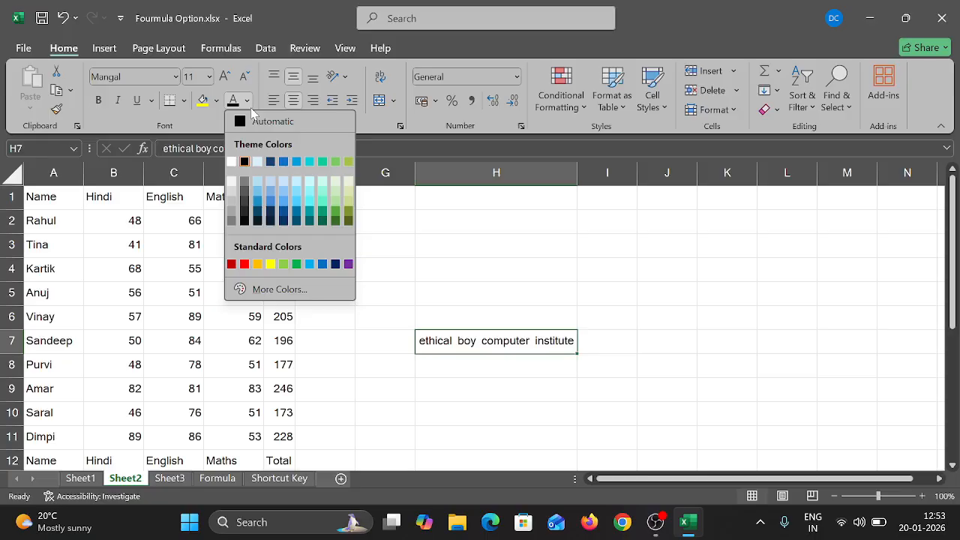
pyautogui.click(244, 264)
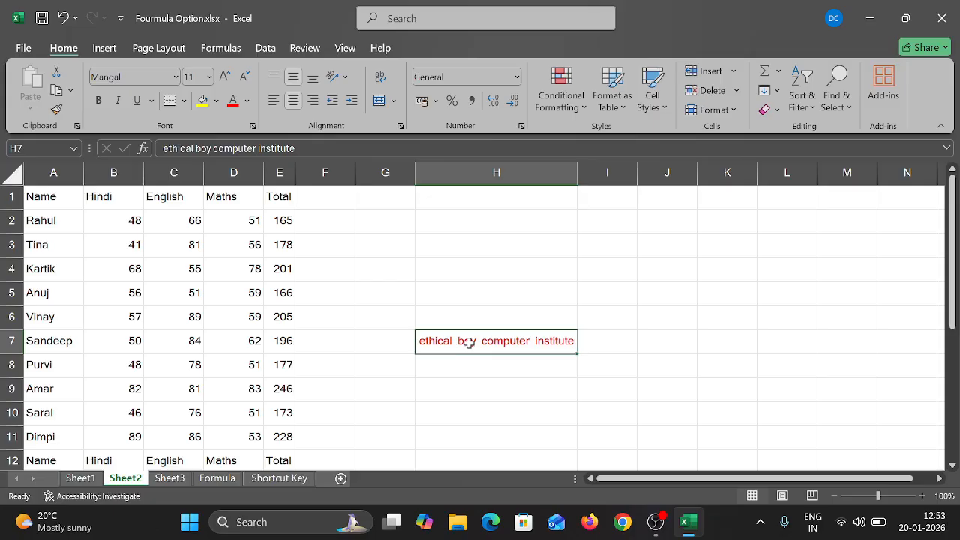
# Reset the font color of cell H7 to Automatic and return to the Shortcut Key sheet
pyautogui.press('alt')
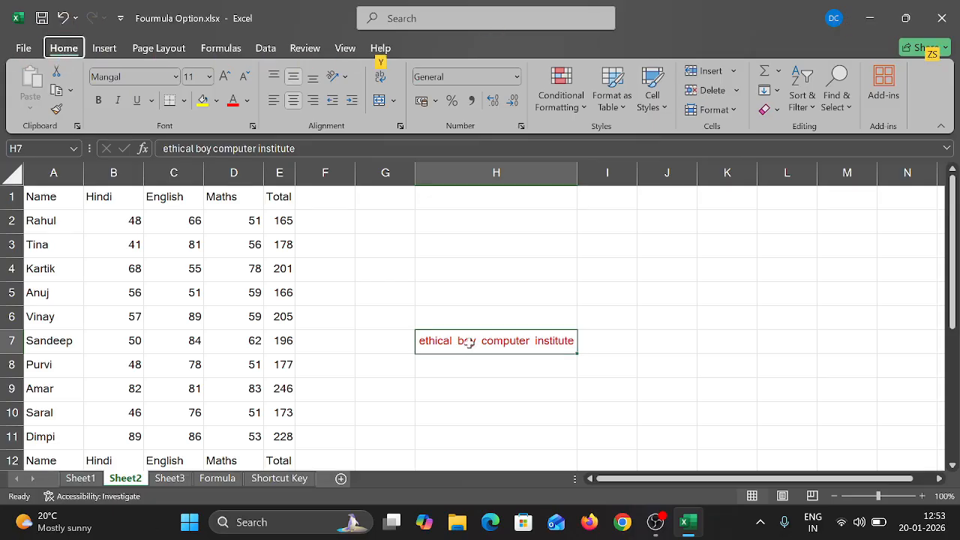
pyautogui.press('h')
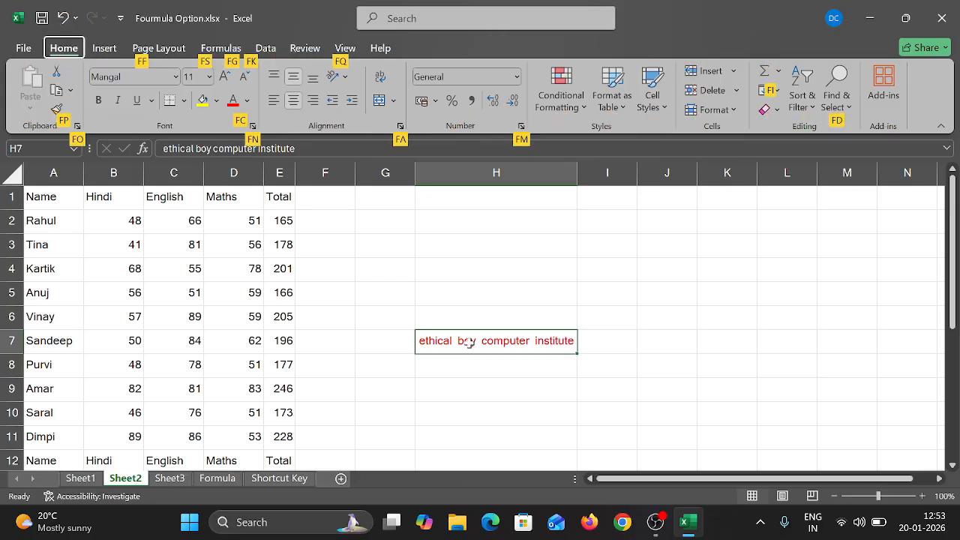
pyautogui.press('f')
pyautogui.press('c')
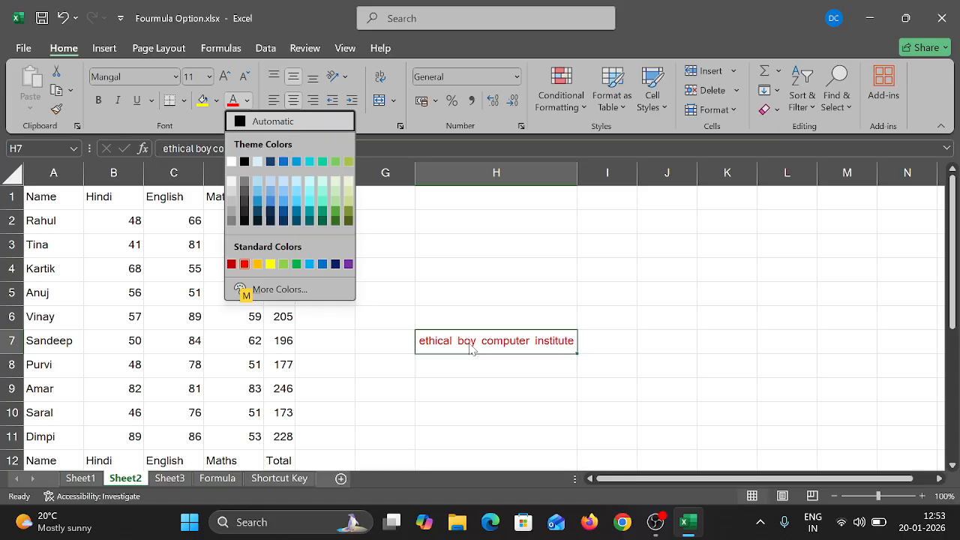
pyautogui.press('Return')
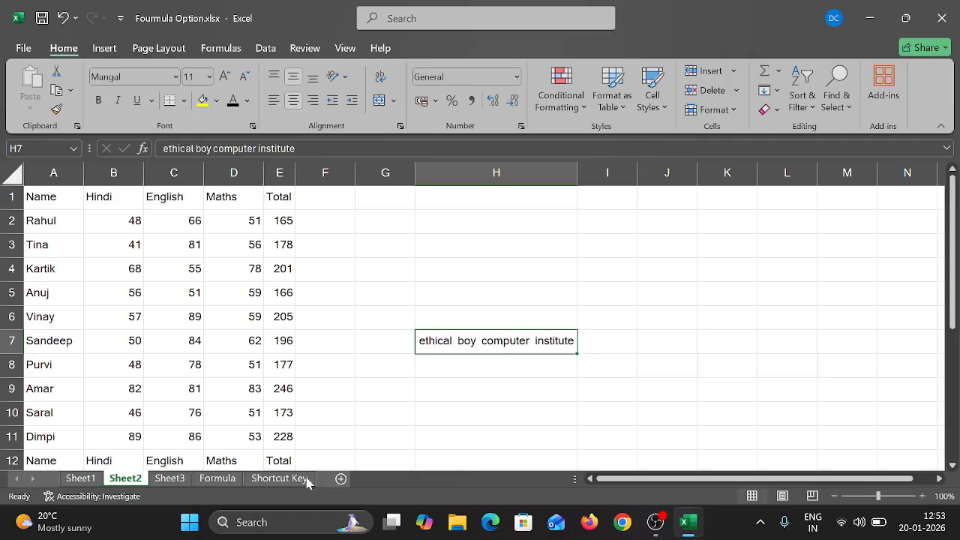
pyautogui.click(276, 479)
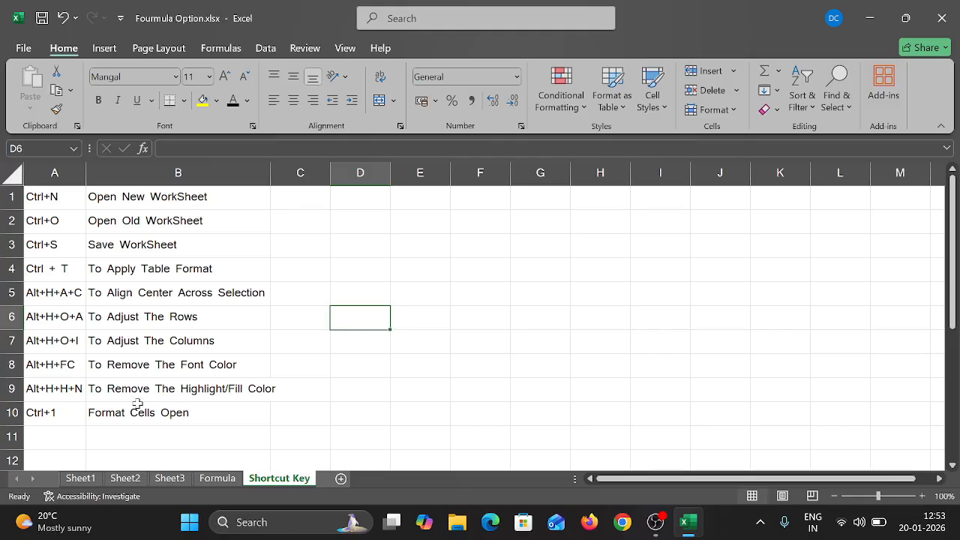
# Fill cell H7 on Sheet2 with a dark turquoise theme color
pyautogui.click(143, 482)
pyautogui.click(159, 480)
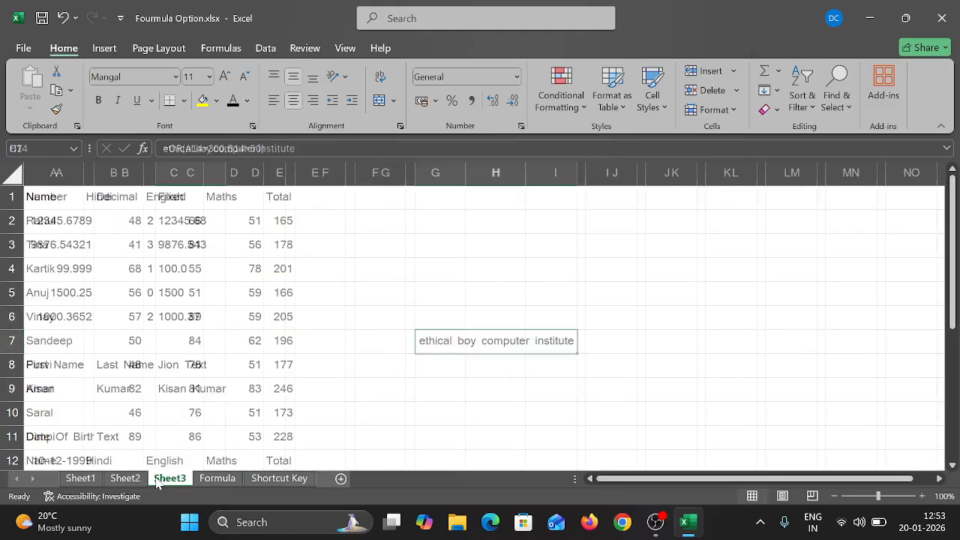
pyautogui.click(126, 480)
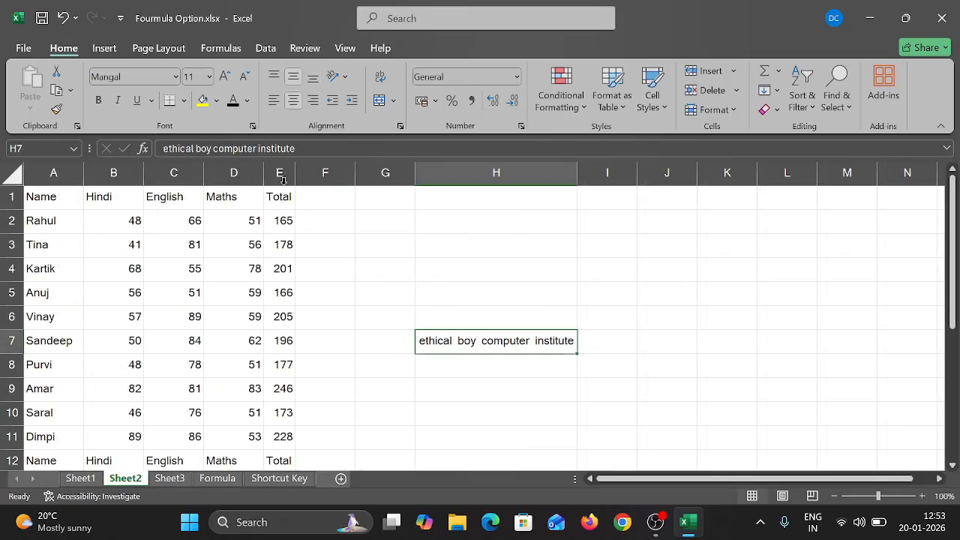
pyautogui.click(217, 102)
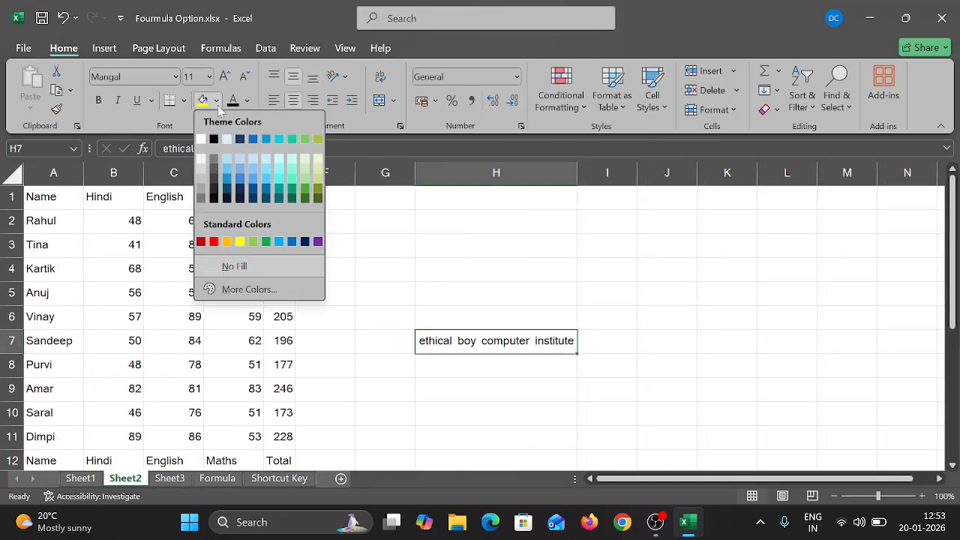
pyautogui.click(277, 188)
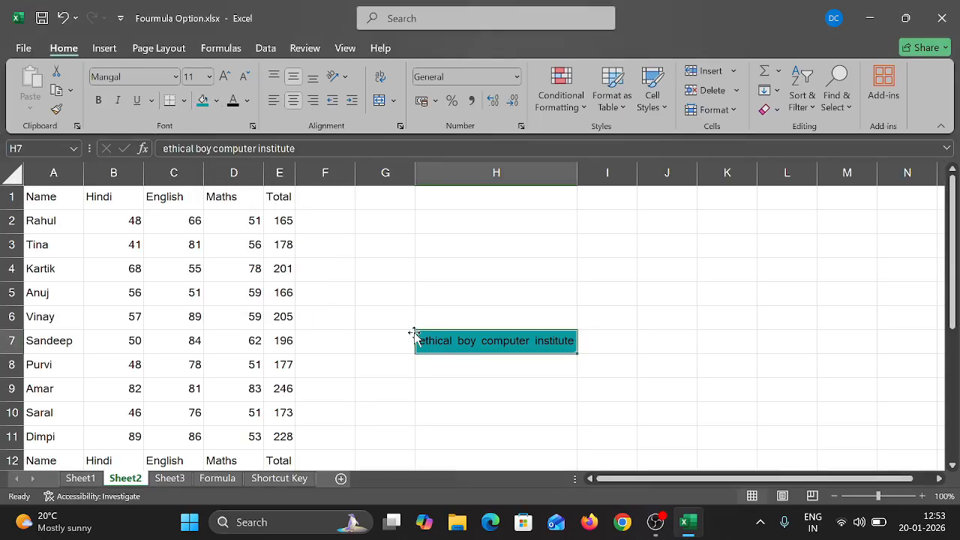
pyautogui.press('alt')
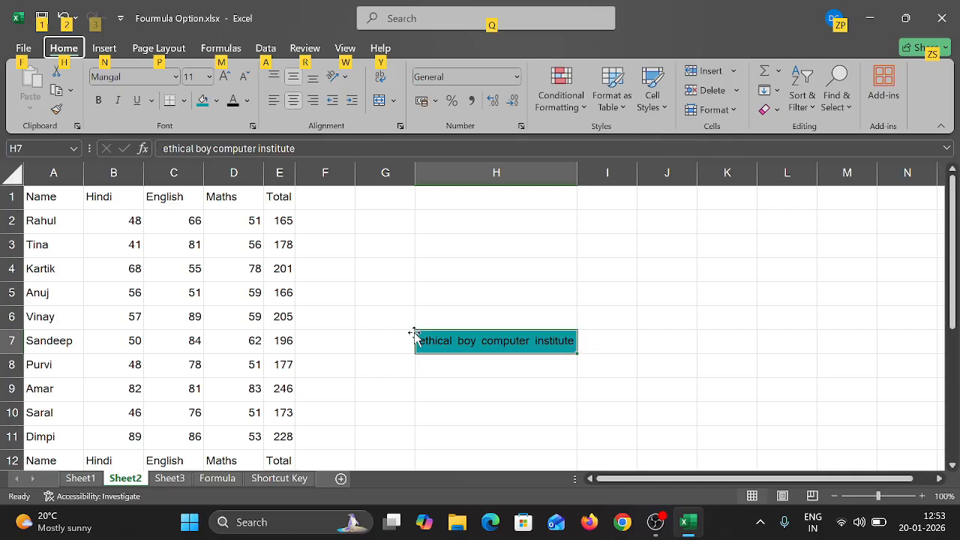
pyautogui.press('h')
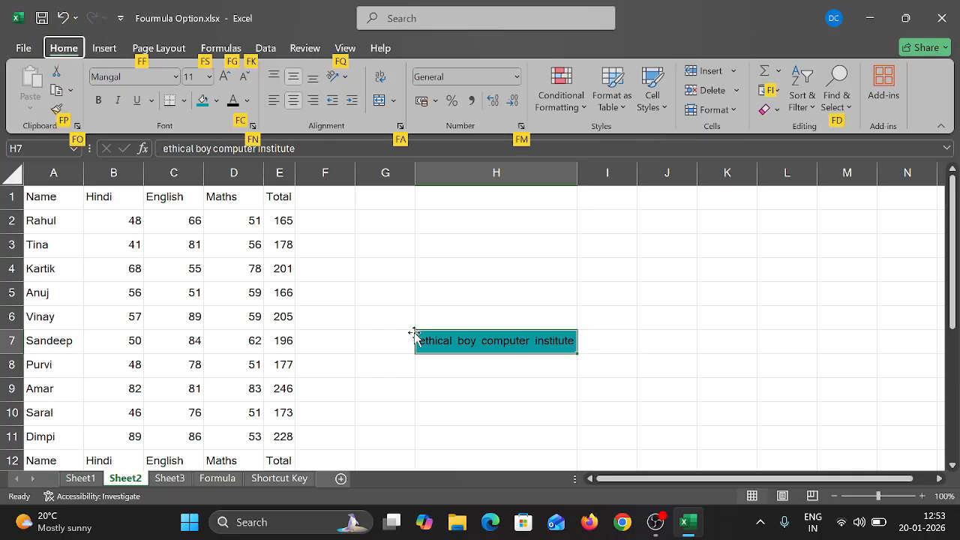
pyautogui.press('f')
pyautogui.press('f')
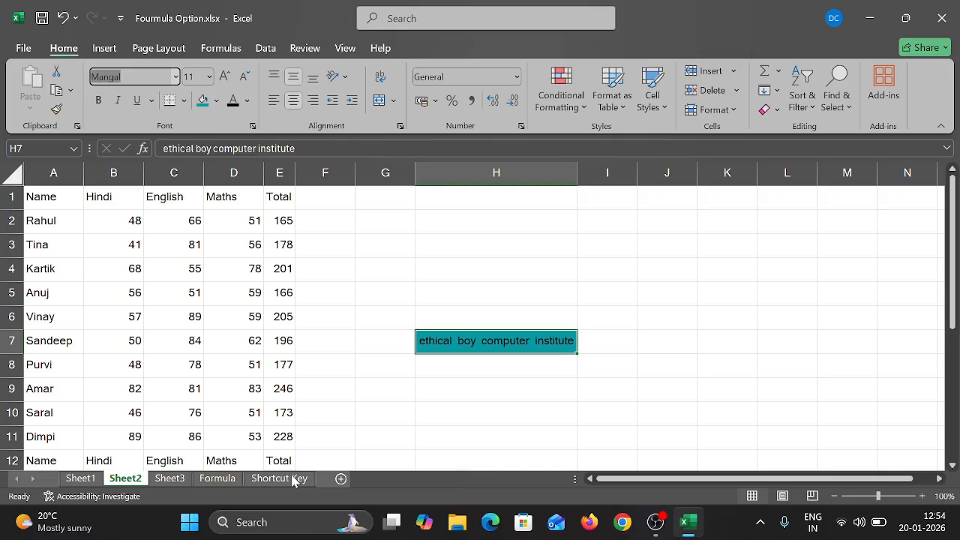
pyautogui.click(537, 350)
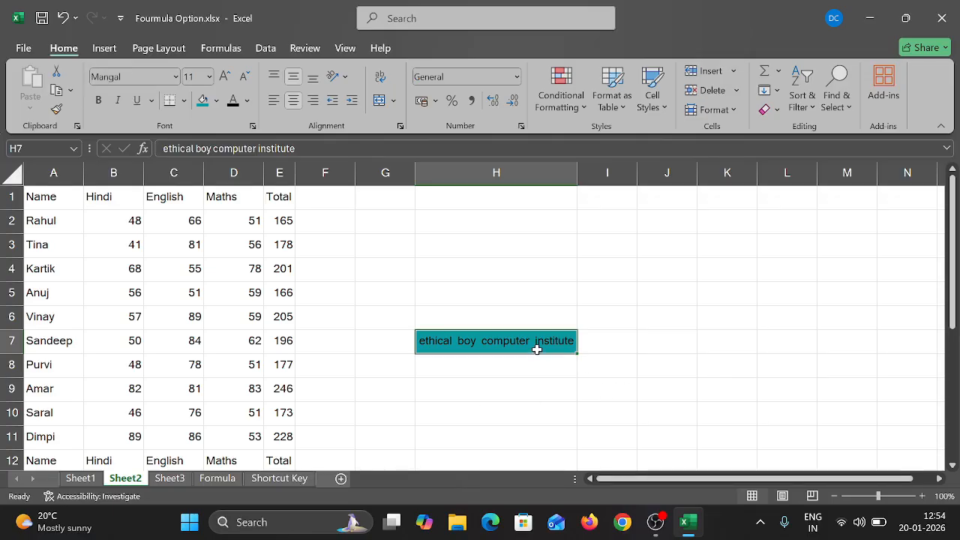
pyautogui.press('alt')
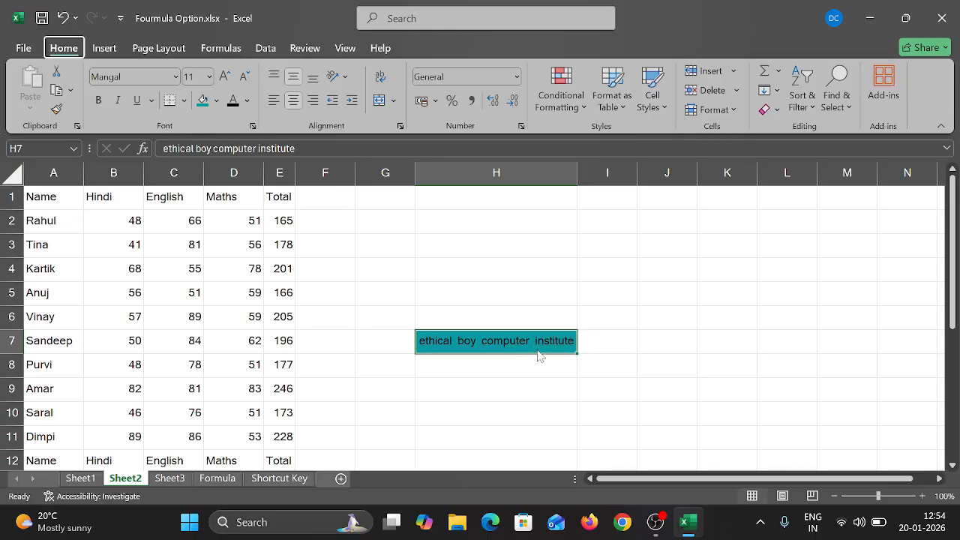
pyautogui.press('h')
pyautogui.hotkey('alt', 'h')
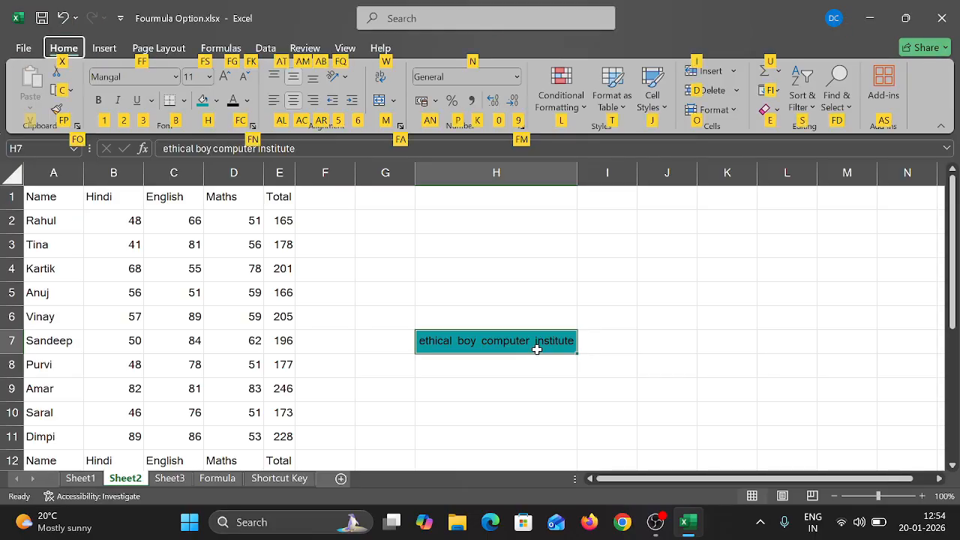
pyautogui.press('f')
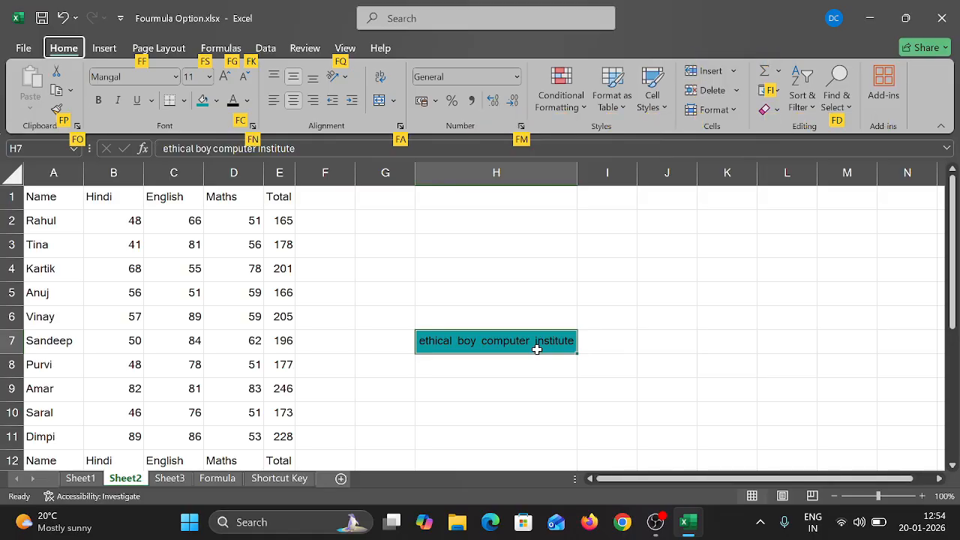
pyautogui.press('n')
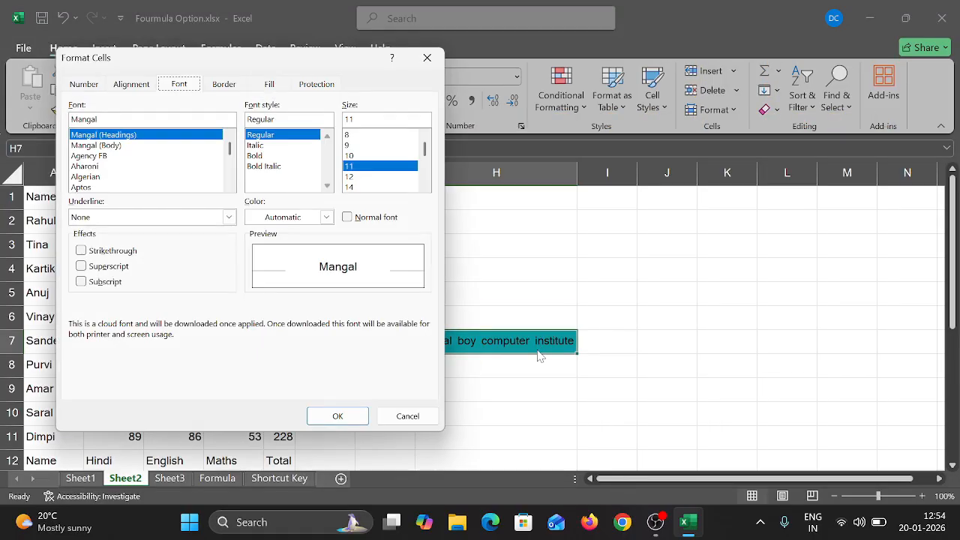
pyautogui.click(427, 58)
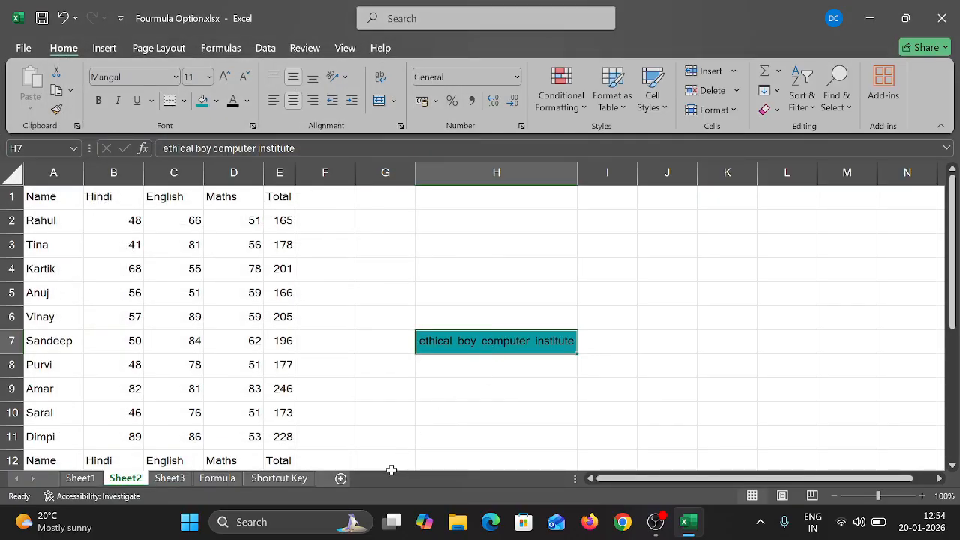
pyautogui.click(303, 480)
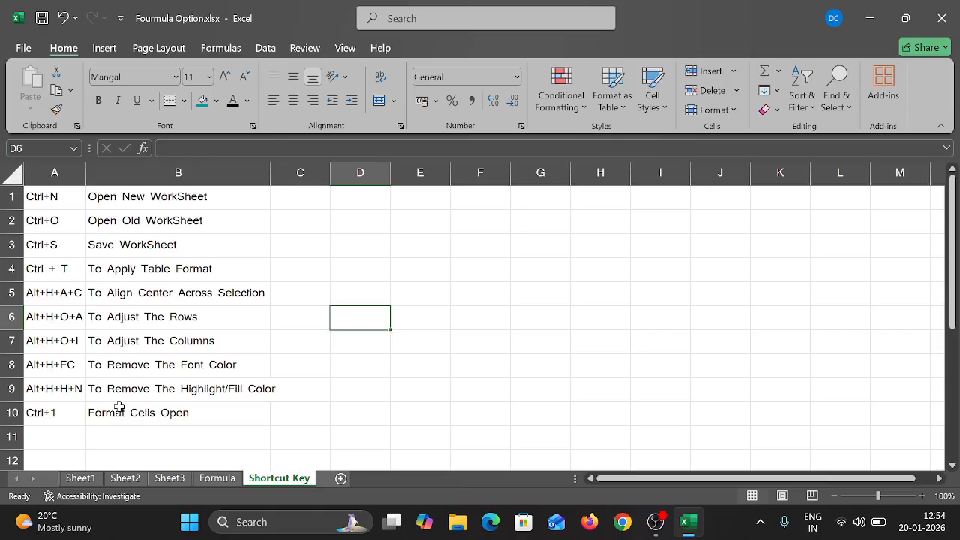
pyautogui.click(125, 478)
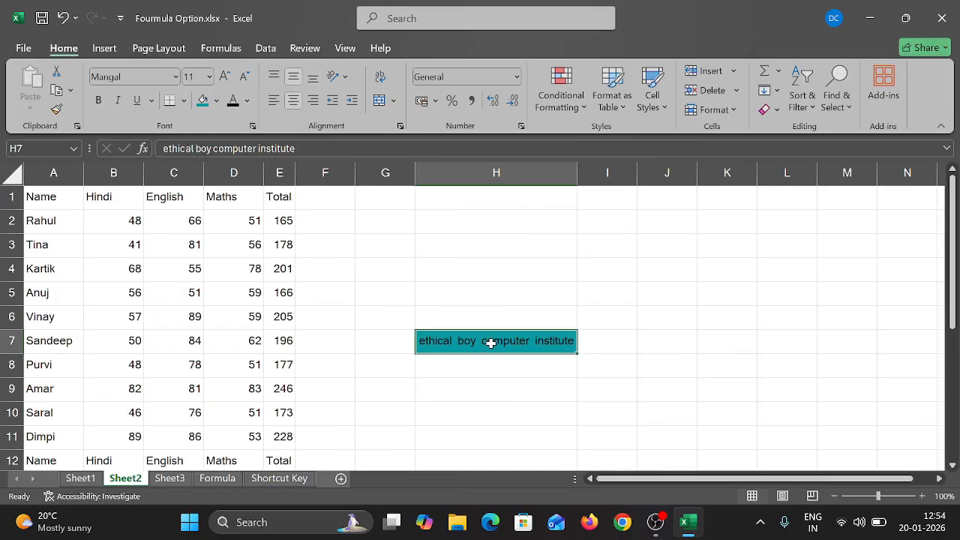
pyautogui.hotkey('alt', 'h')
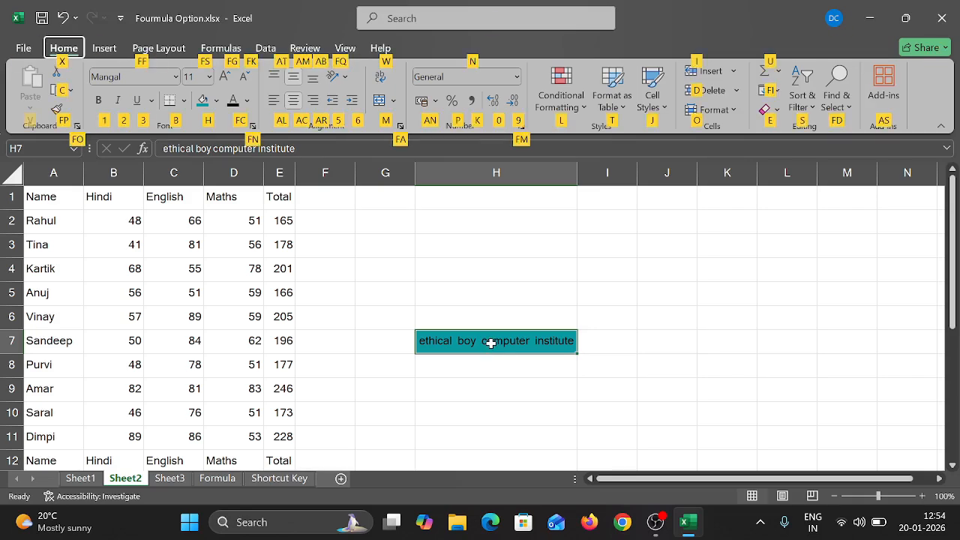
pyautogui.write('n')
pyautogui.write('Number')
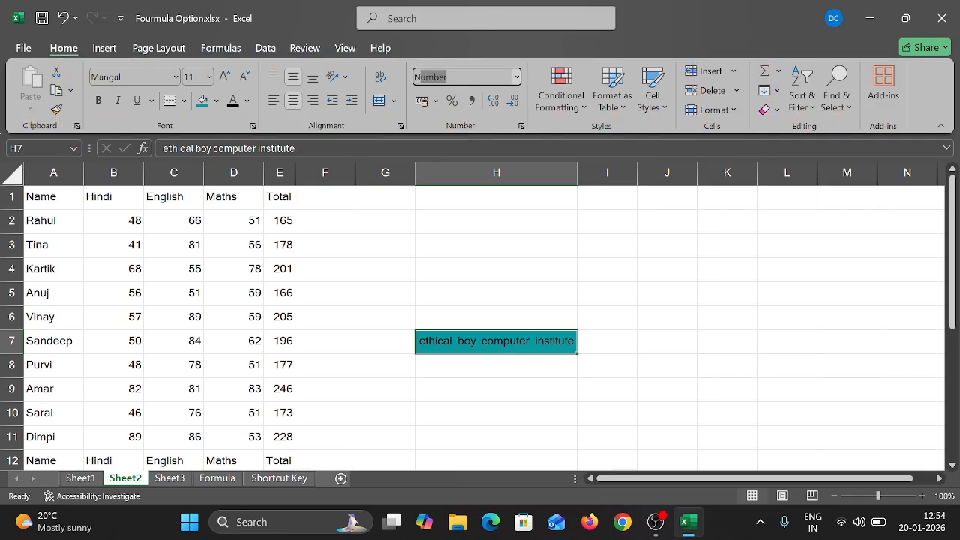
pyautogui.press('Escape')
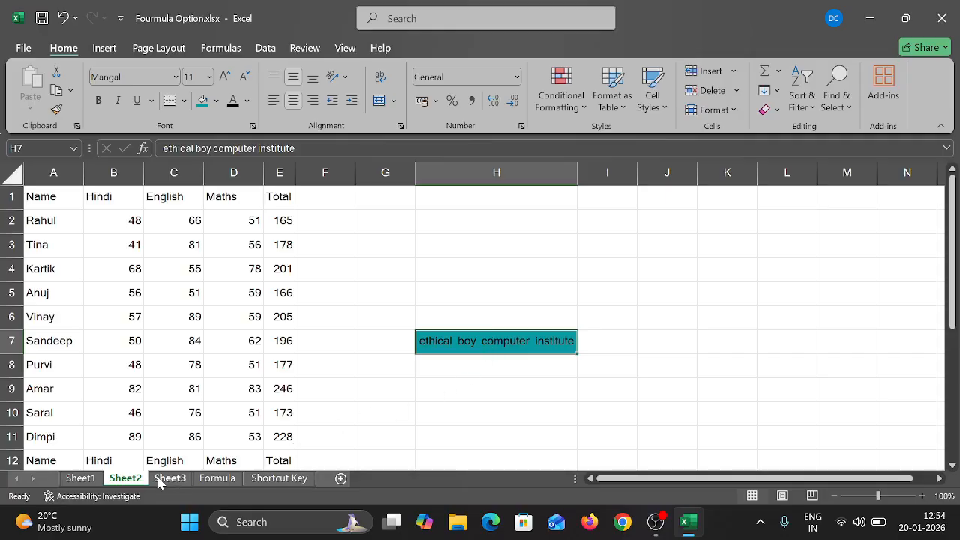
pyautogui.click(272, 478)
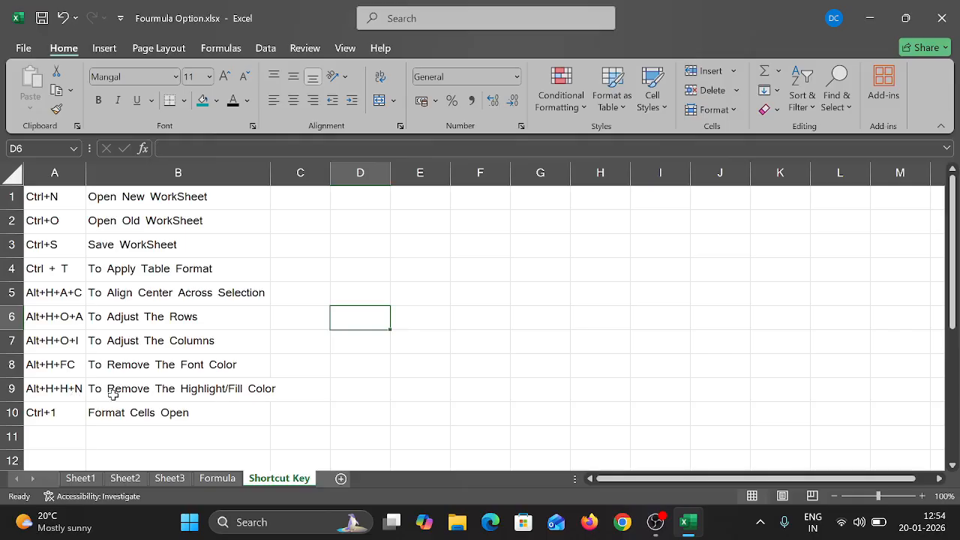
pyautogui.click(129, 481)
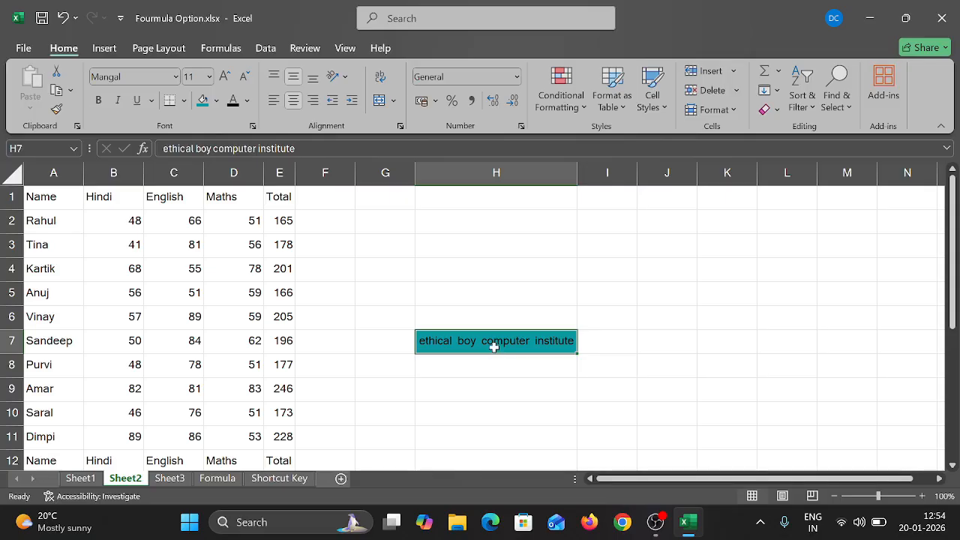
pyautogui.press('alt')
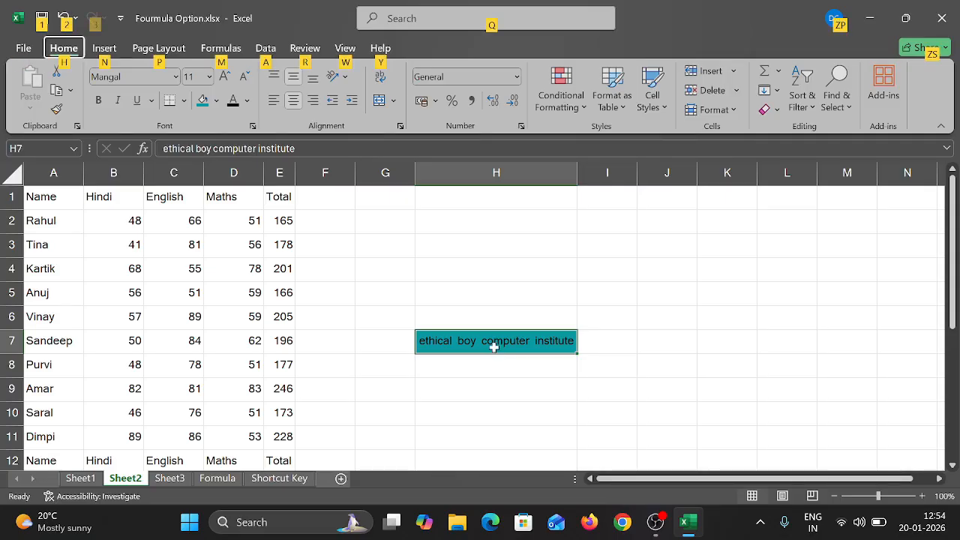
pyautogui.press('h')
pyautogui.press('n')
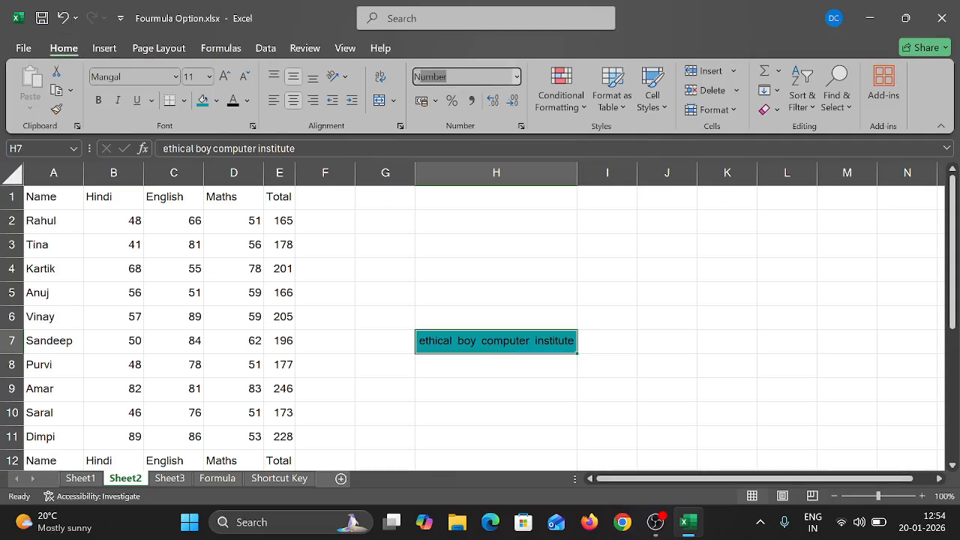
pyautogui.press('Escape')
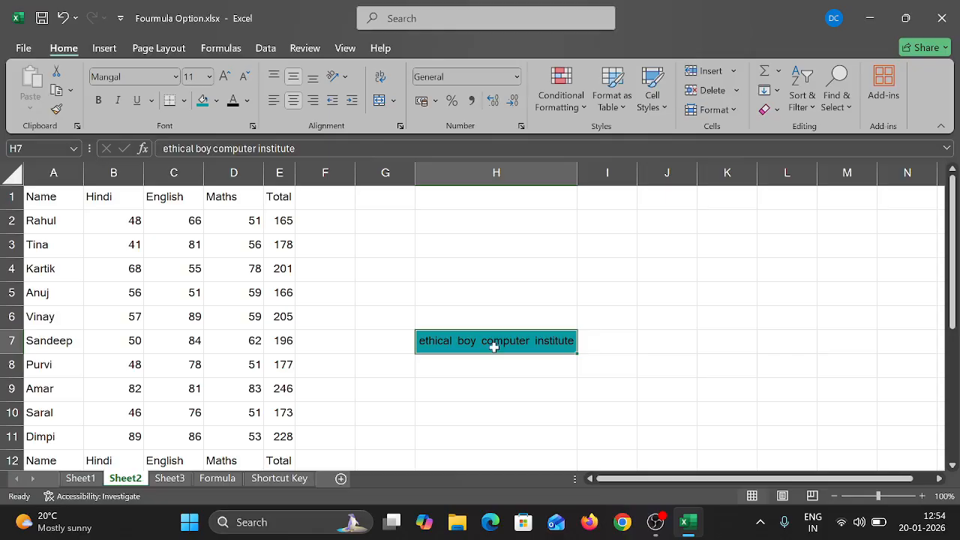
# Remove the fill color from cell H7 by setting it to No Fill
pyautogui.press('alt')
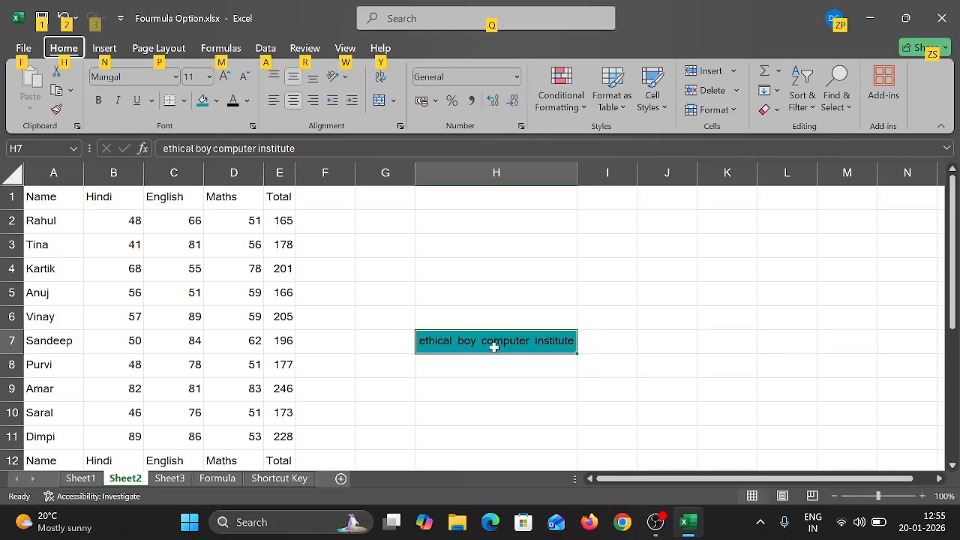
pyautogui.press('h')
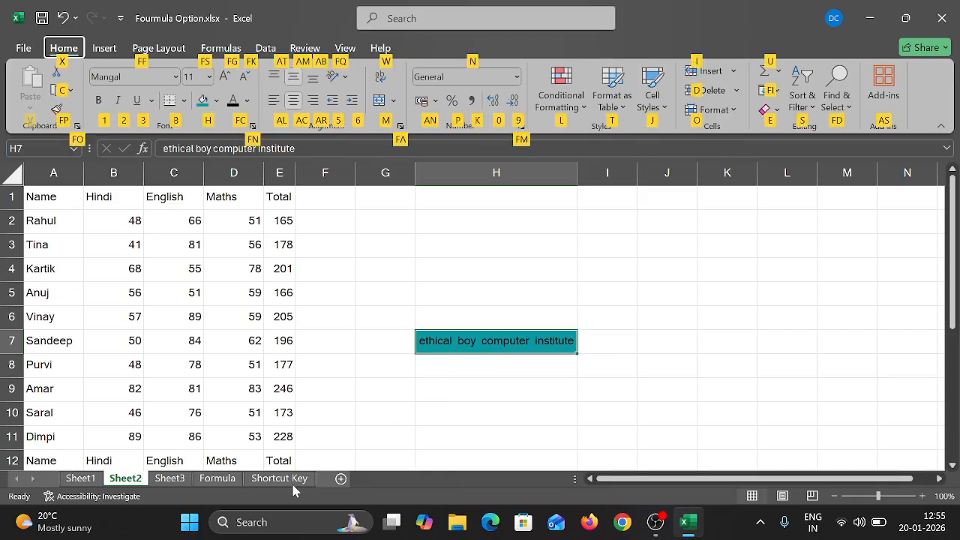
pyautogui.press('h')
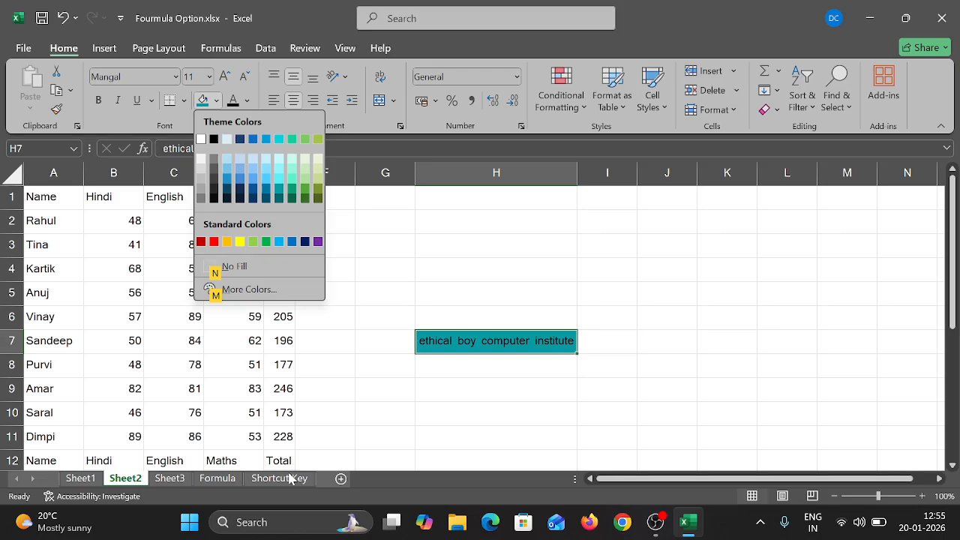
pyautogui.press('n')
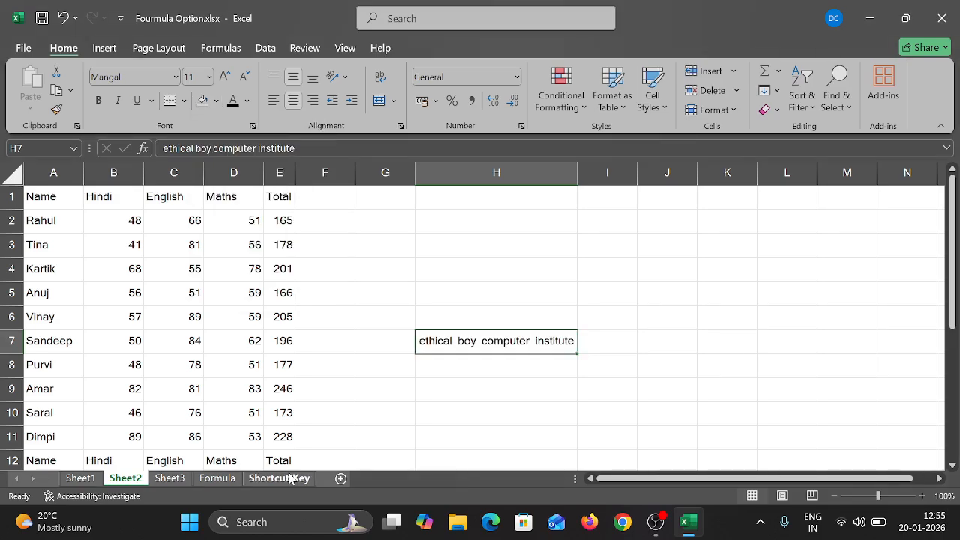
# Consult the shortcut list on the Shortcut Key sheet, then replace the content of cell H7 on Sheet2 with "Name"
pyautogui.click(279, 480)
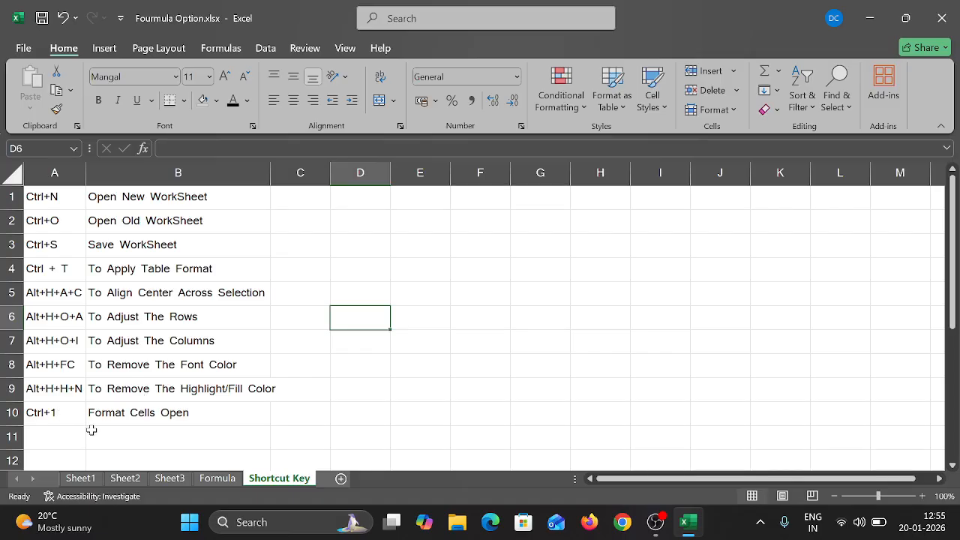
pyautogui.click(131, 480)
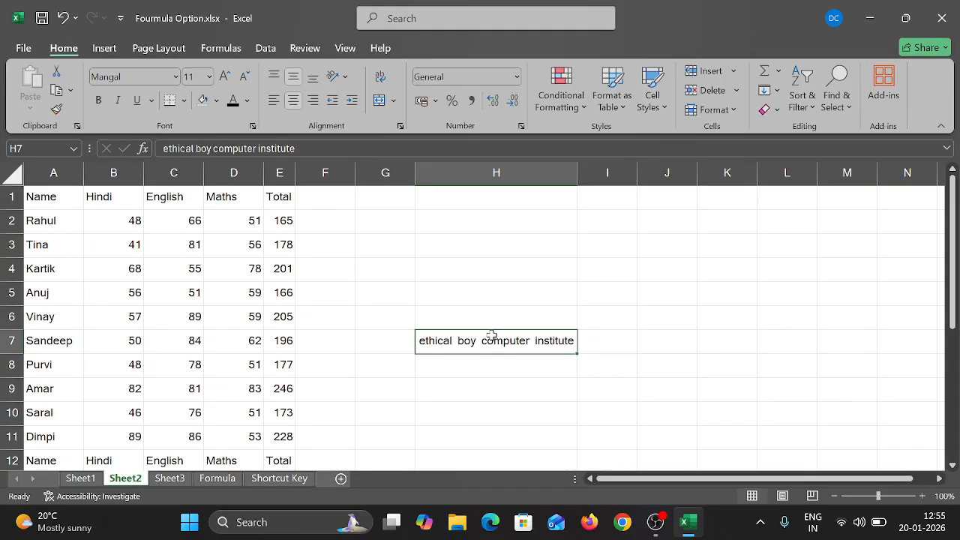
pyautogui.press('Delete')
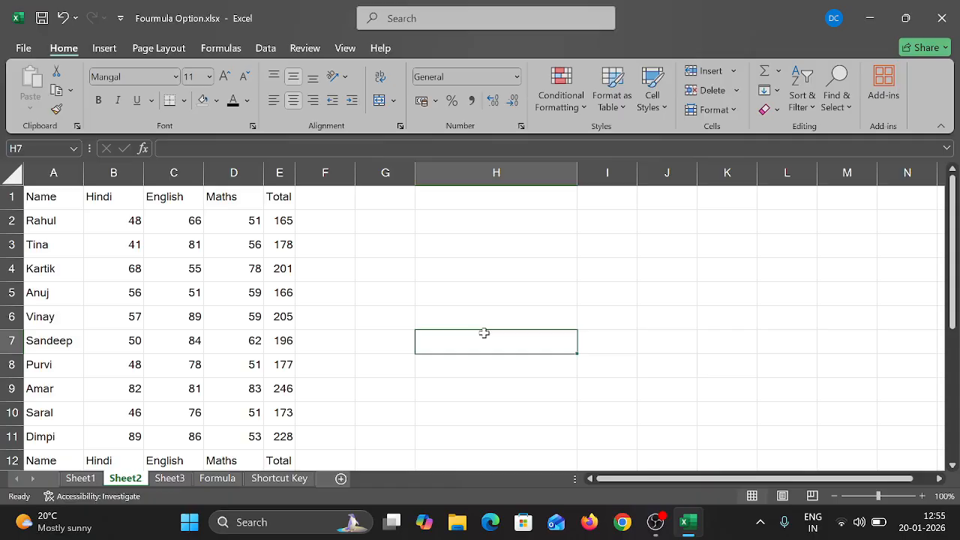
pyautogui.write('Name')
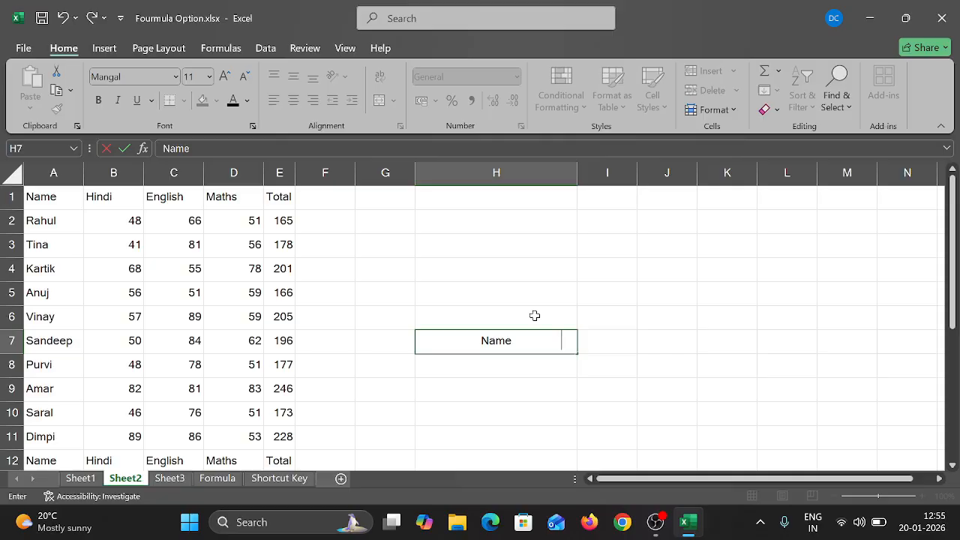
pyautogui.write('        .')
pyautogui.press('BackSpace')
pyautogui.press('BackSpace')
# Open the Format Cells dialog while editing H7 and close it without changes, then commit the entry and reselect H7
pyautogui.hotkey('ctrl', '1')
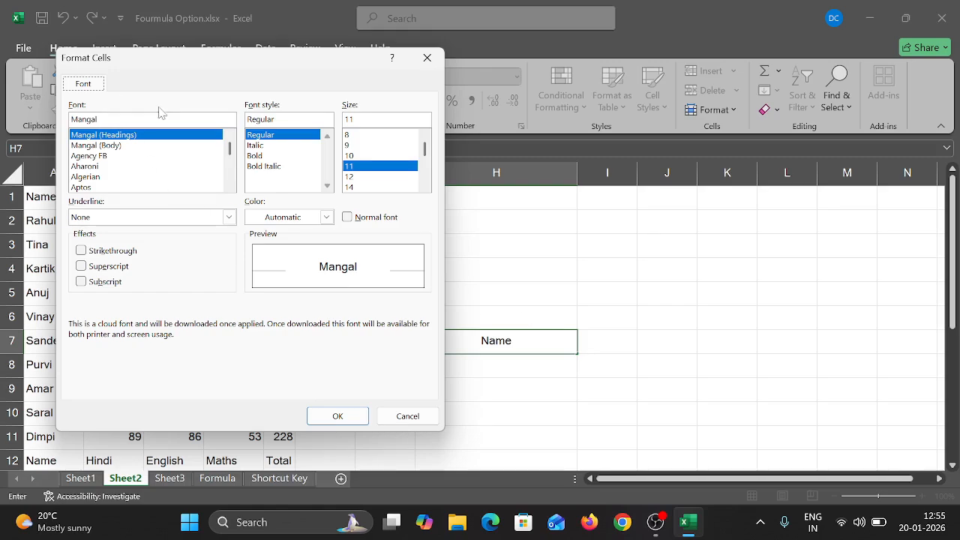
pyautogui.click(441, 56)
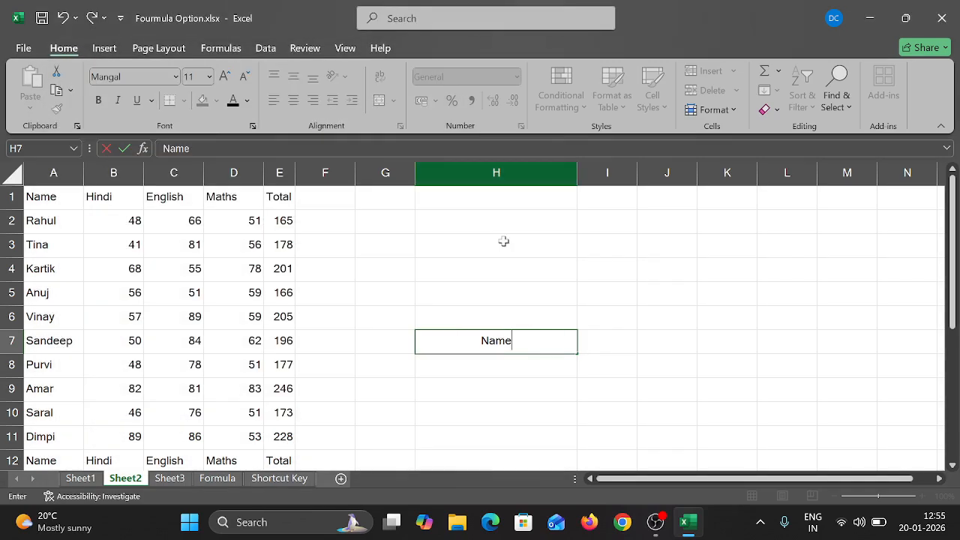
pyautogui.click(579, 386)
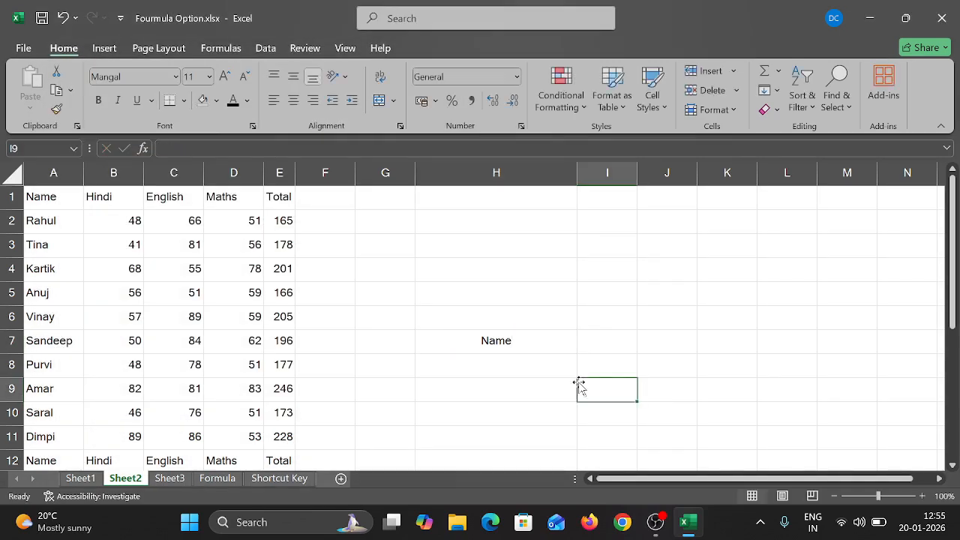
pyautogui.click(545, 350)
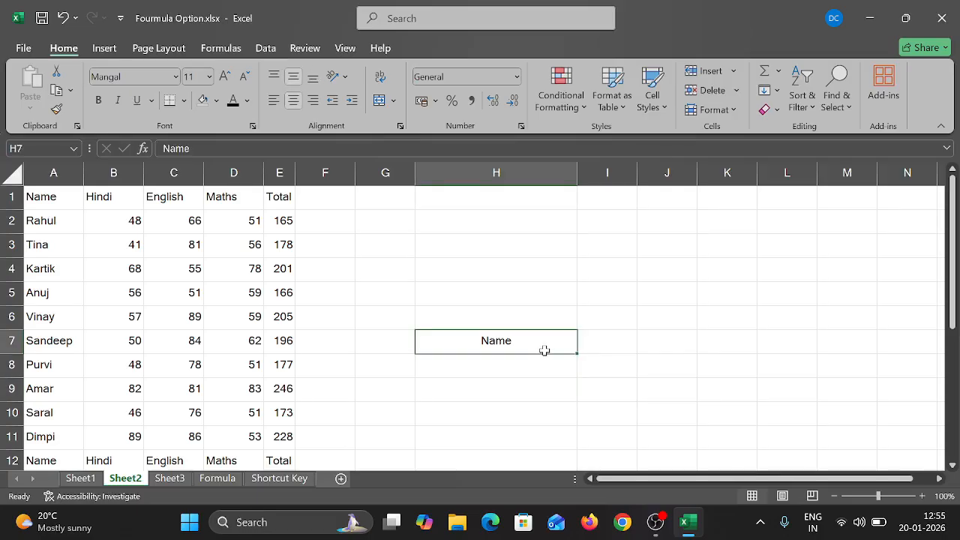
# Apply the custom number format "@* :" to cell H7, then autofit the width of column H
pyautogui.hotkey('ctrl', '1')
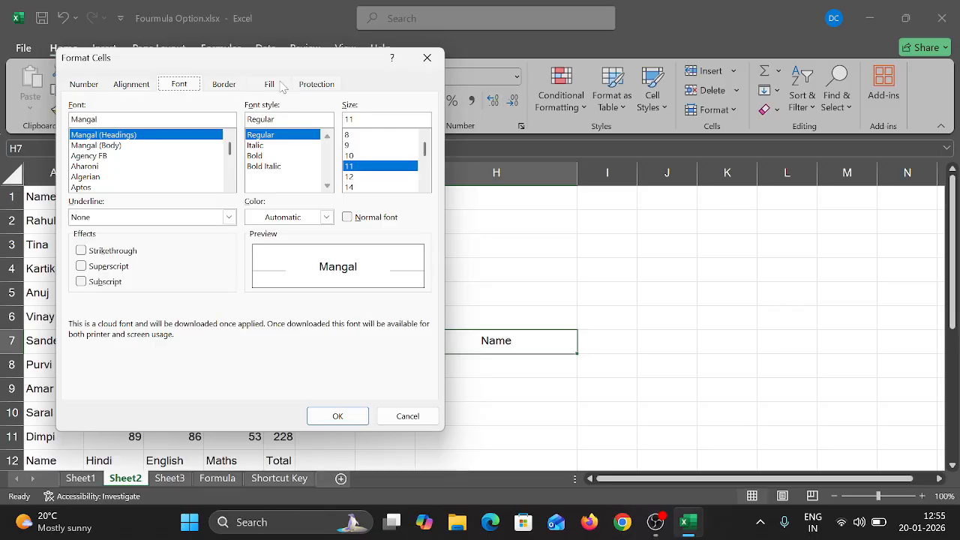
pyautogui.click(86, 86)
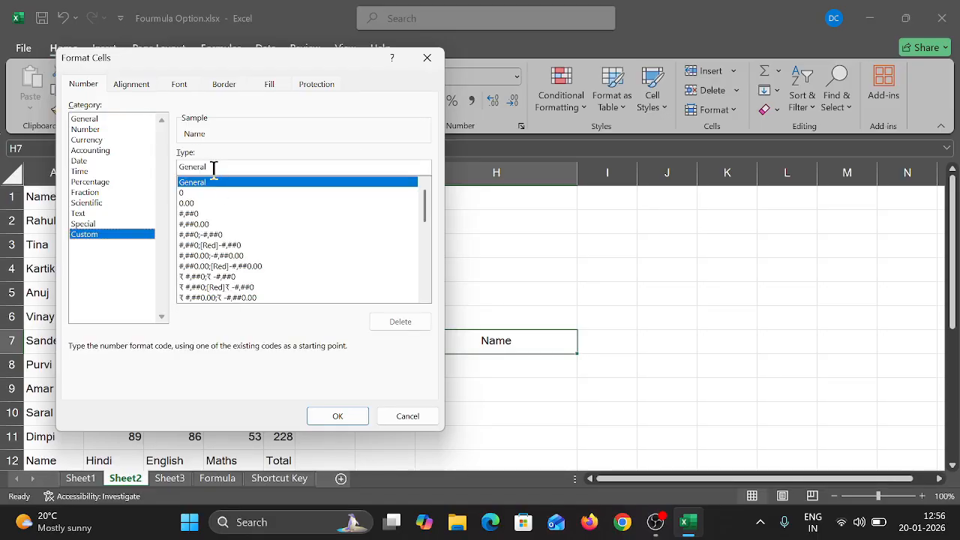
pyautogui.moveTo(214, 168); pyautogui.dragTo(155, 172)
pyautogui.write('@')
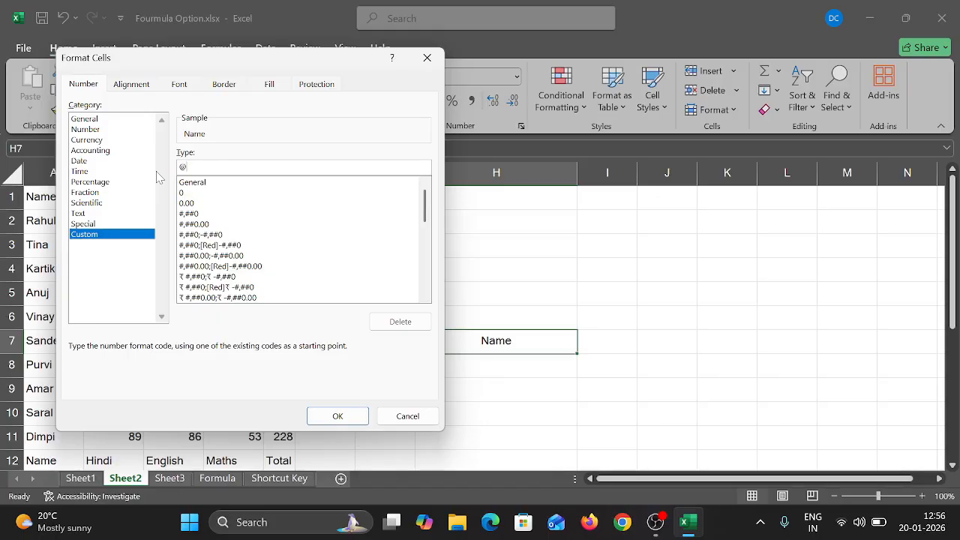
pyautogui.write('* :')
pyautogui.click(337, 416)
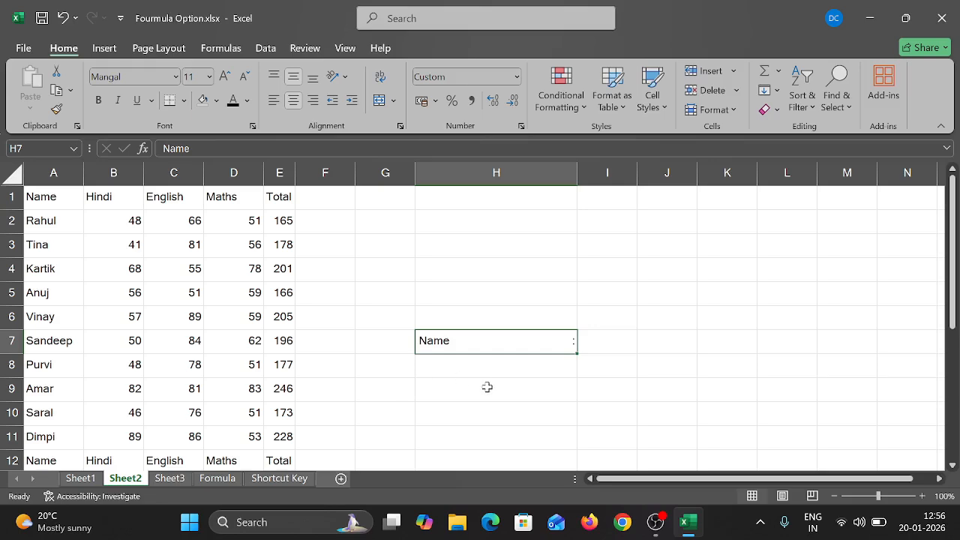
pyautogui.click(615, 350)
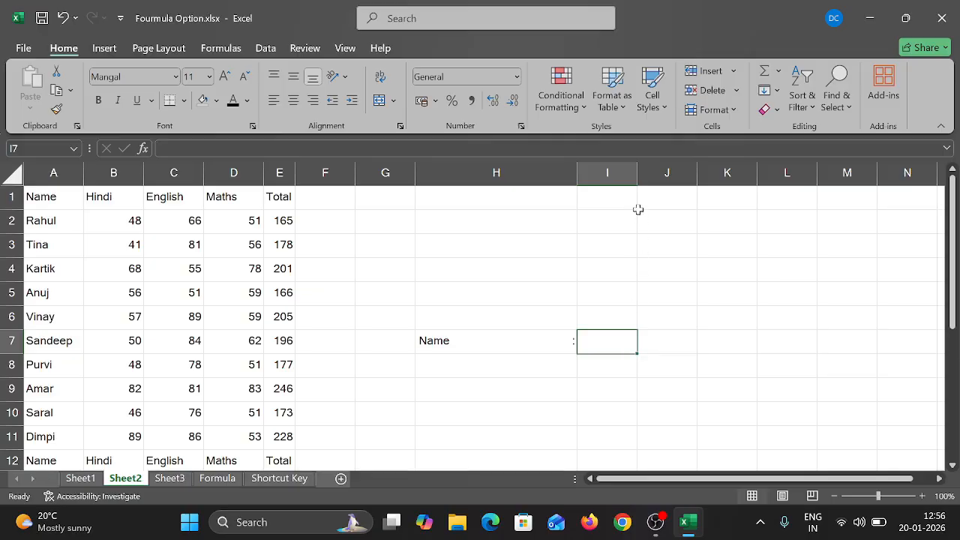
pyautogui.doubleClick(578, 170)
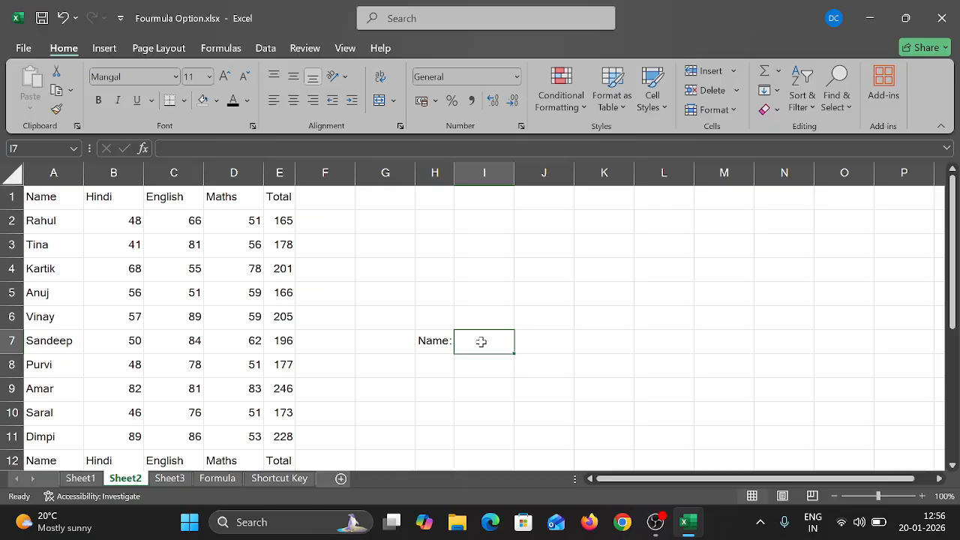
# Apply the custom number format "@*_" to the empty cell I7 through Format Cells
pyautogui.hotkey('ctrl', '1')
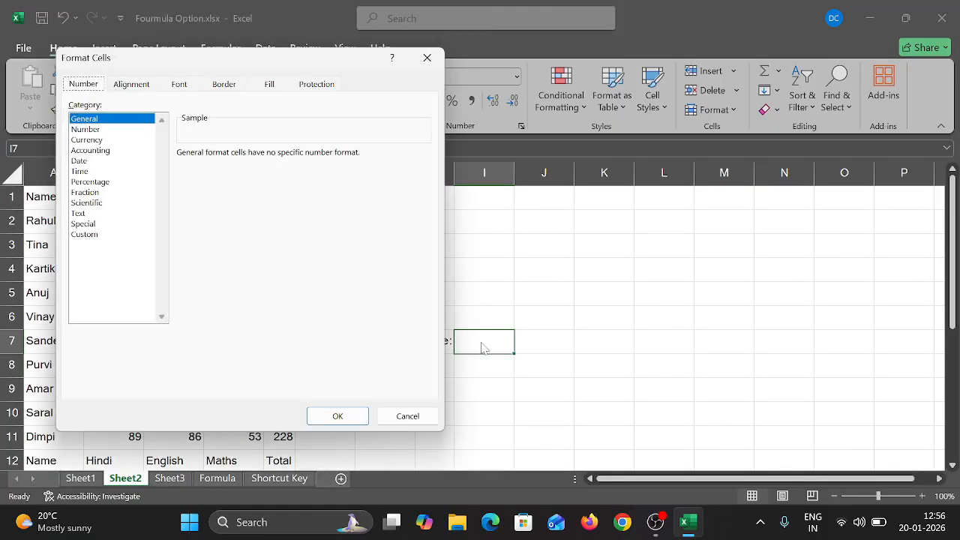
pyautogui.click(102, 235)
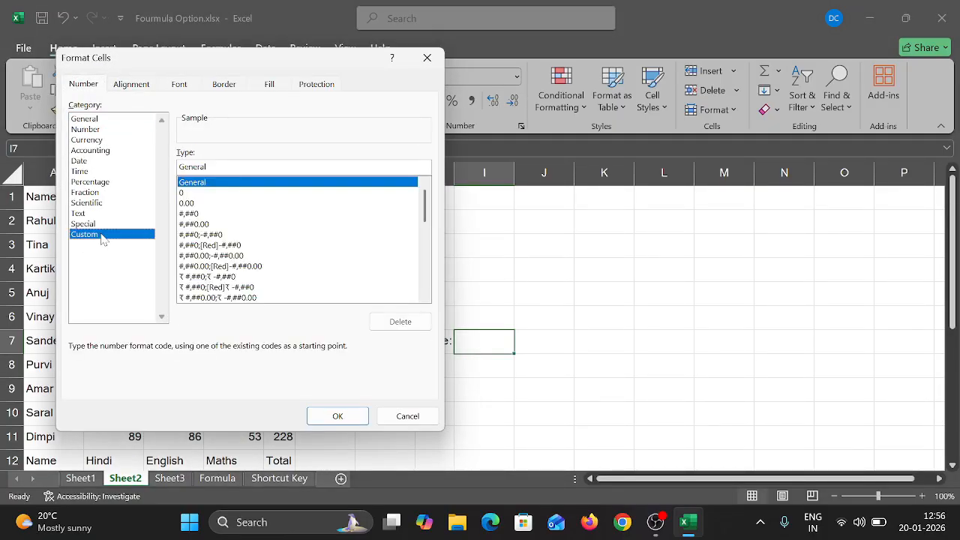
pyautogui.doubleClick(225, 167)
pyautogui.press('BackSpace')
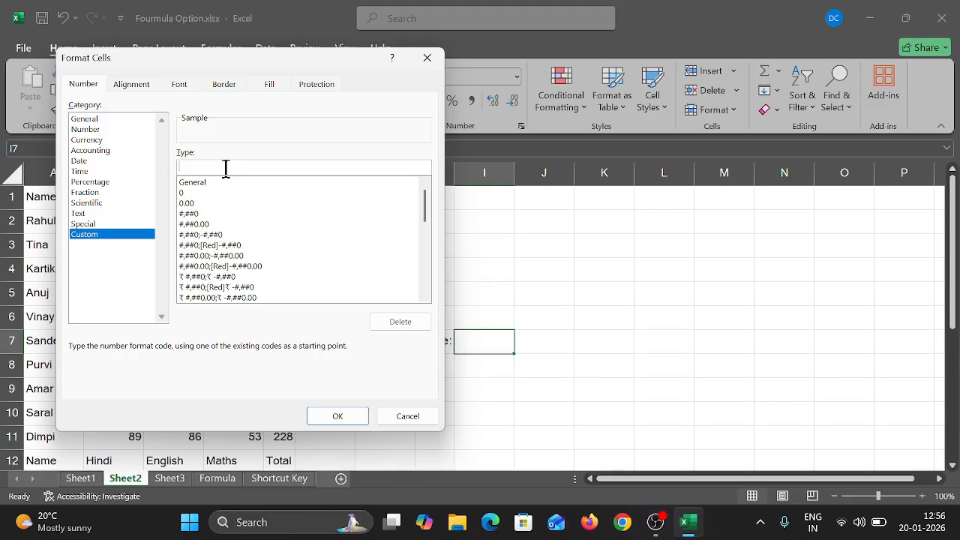
pyautogui.write('@*_')
pyautogui.click(334, 417)
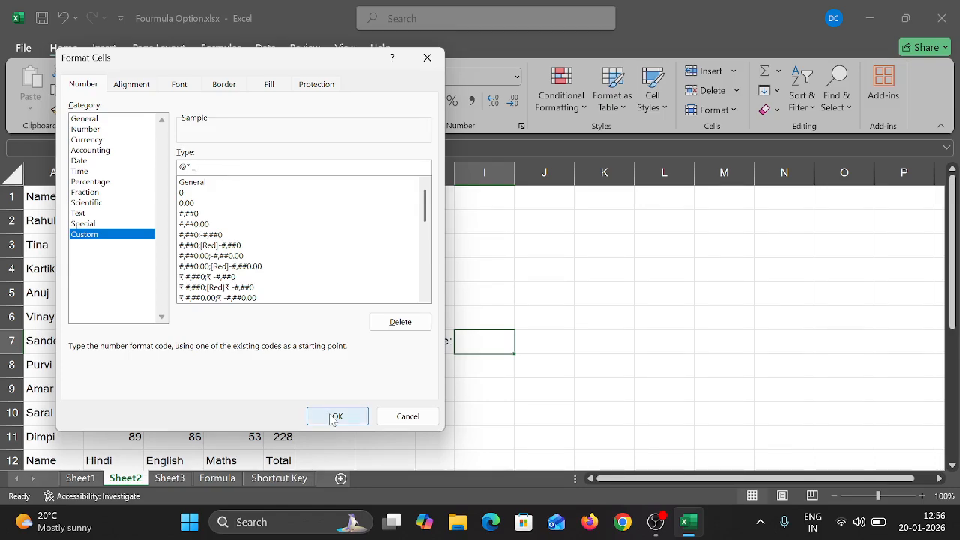
# Try the custom number format "*@ _" on cell I7, then close the Format Cells dialog
pyautogui.press('Return')
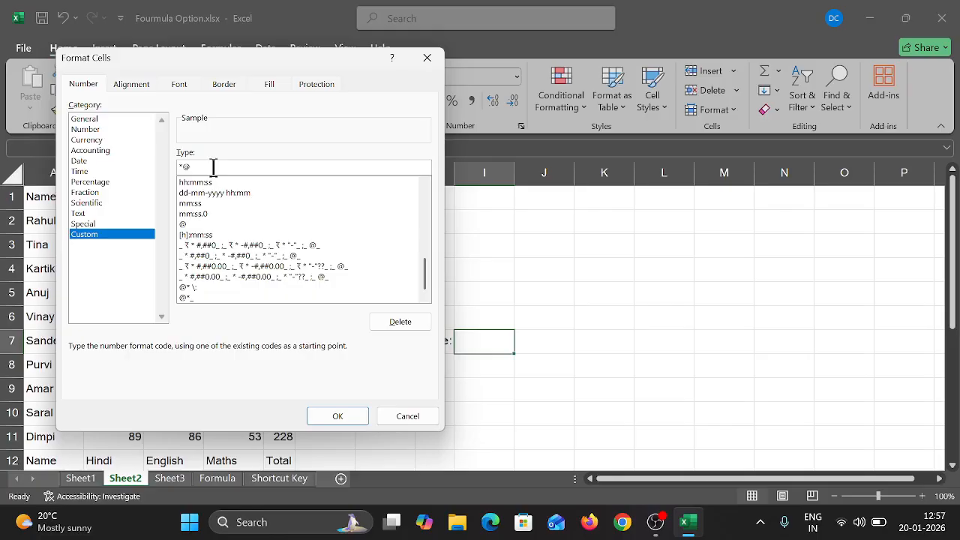
pyautogui.click(336, 417)
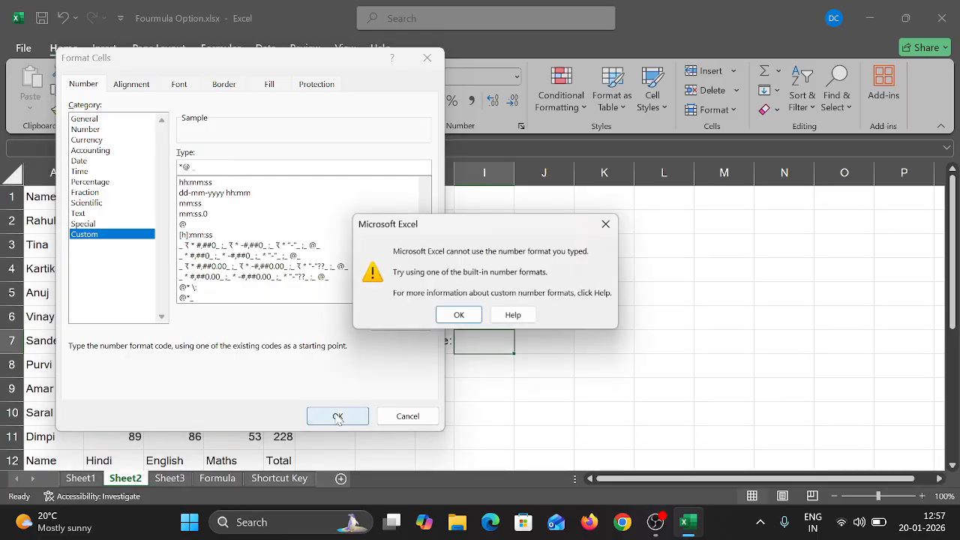
pyautogui.click(459, 316)
pyautogui.click(427, 58)
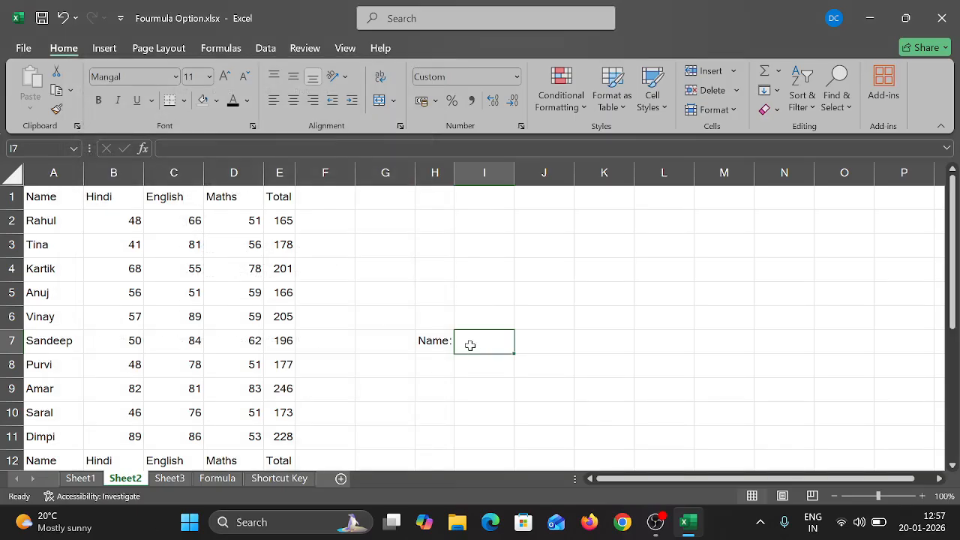
# Enter "G" in cell I7 to test its format, then replace it with "dsjklj" and reselect the cell
pyautogui.doubleClick(470, 344)
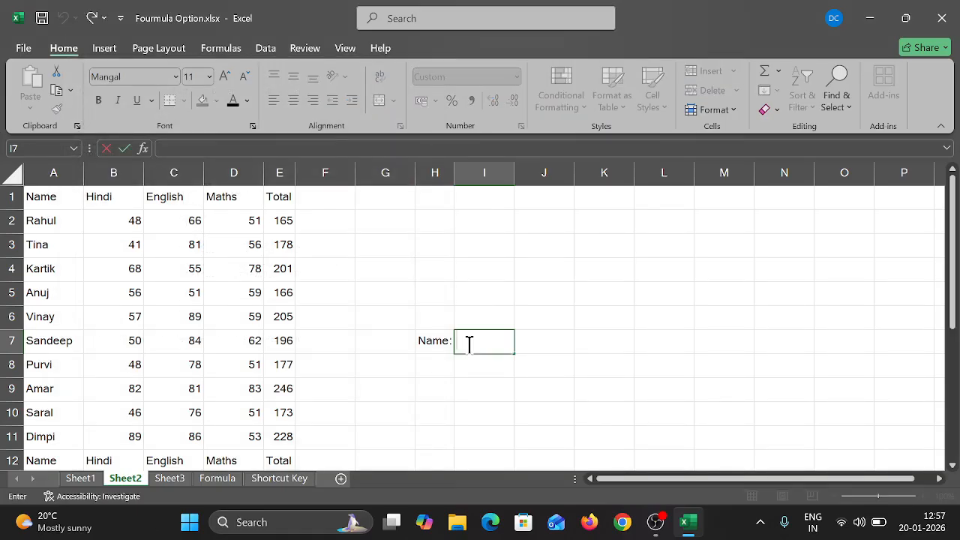
pyautogui.write('G')
pyautogui.click(526, 404)
pyautogui.click(489, 349)
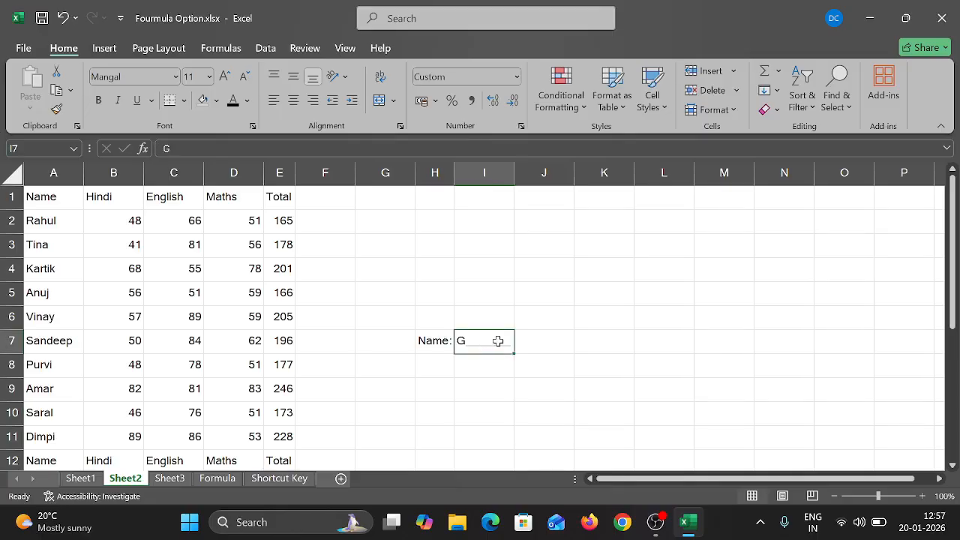
pyautogui.write('dsjklj')
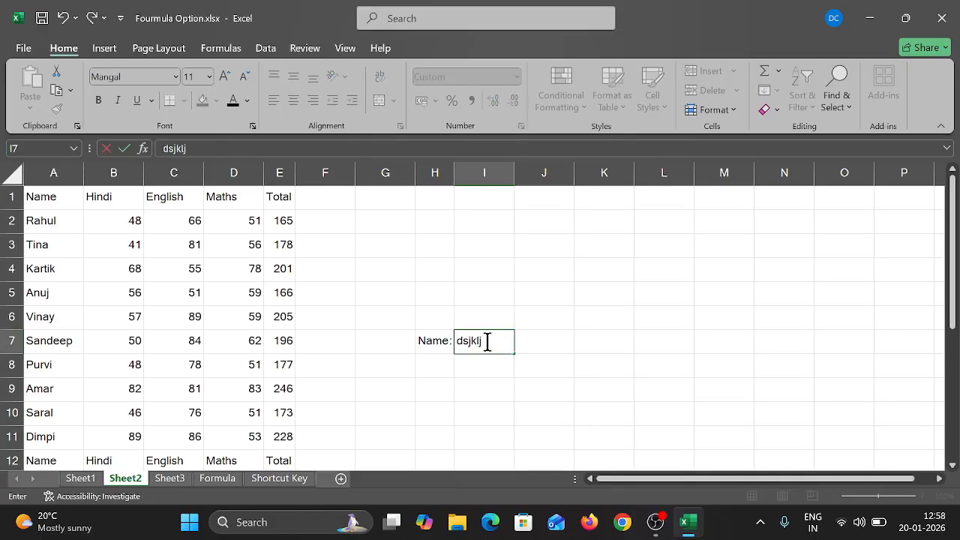
pyautogui.press('Return')
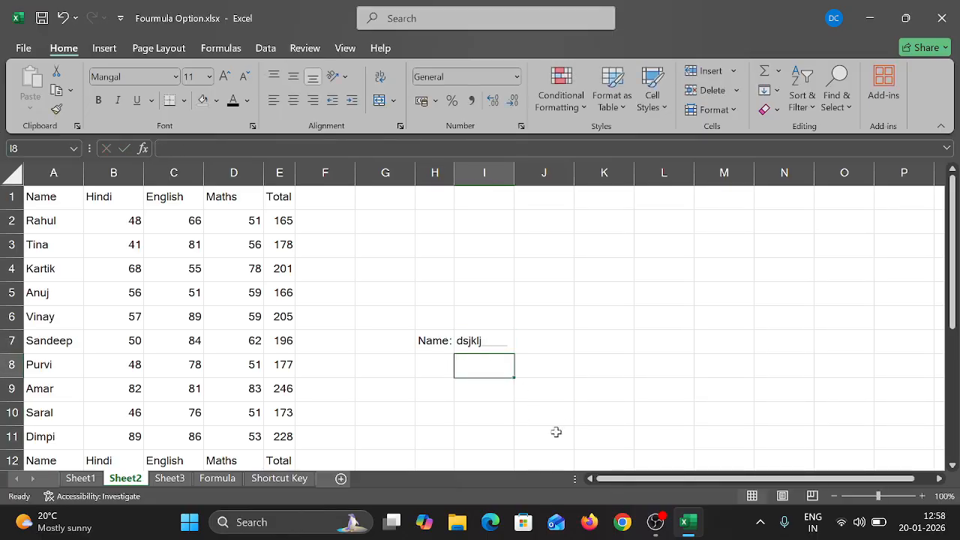
pyautogui.click(495, 348)
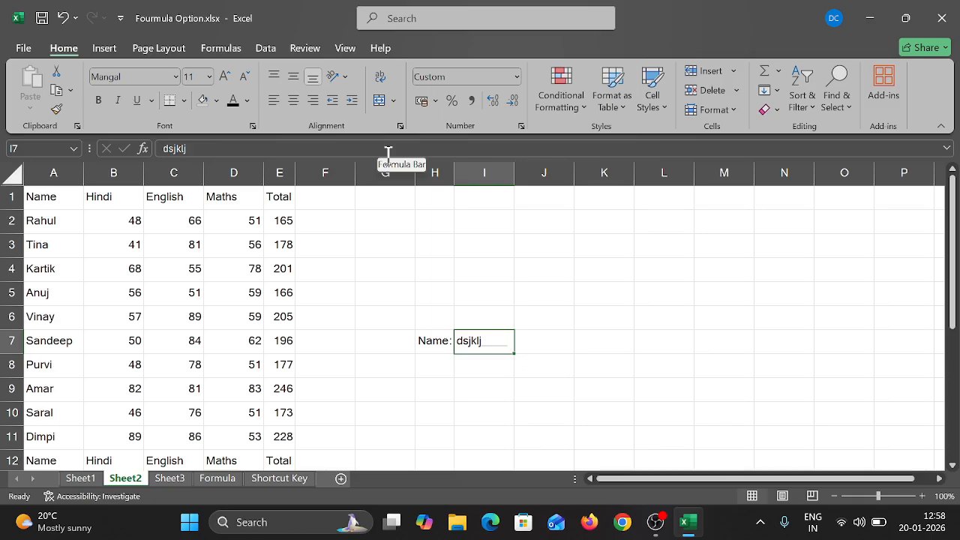
# Go to the Shortcut Key sheet to consult the shortcut list
pyautogui.click(282, 484)
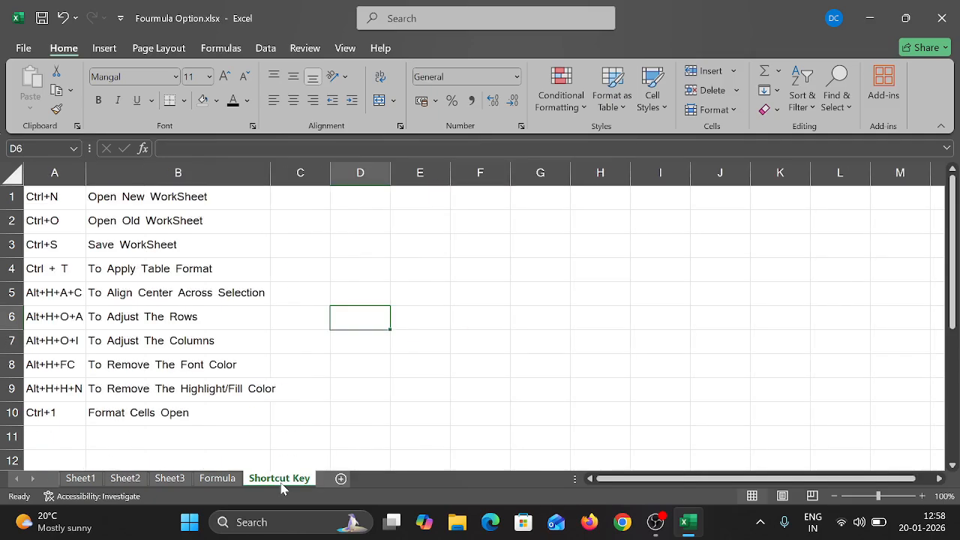